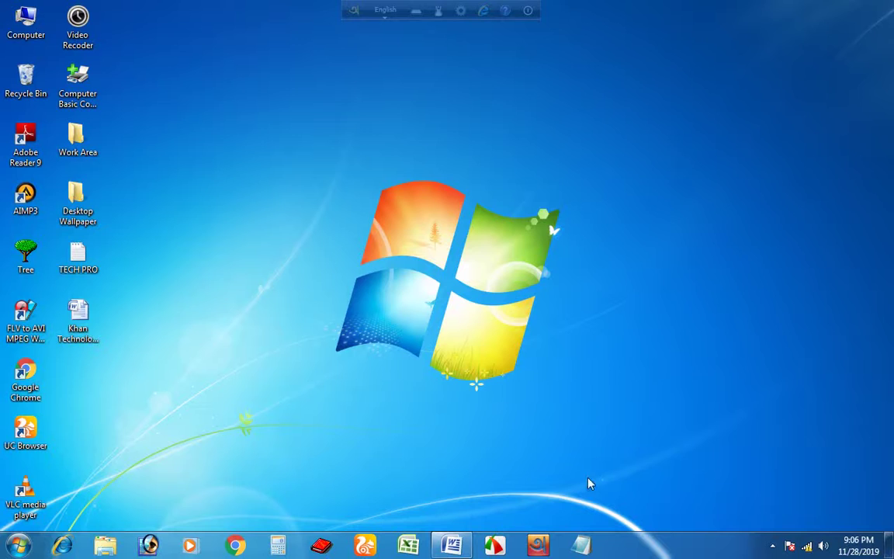
# - Open a blank Notepad window and maximize it
pyautogui.click(582, 546)
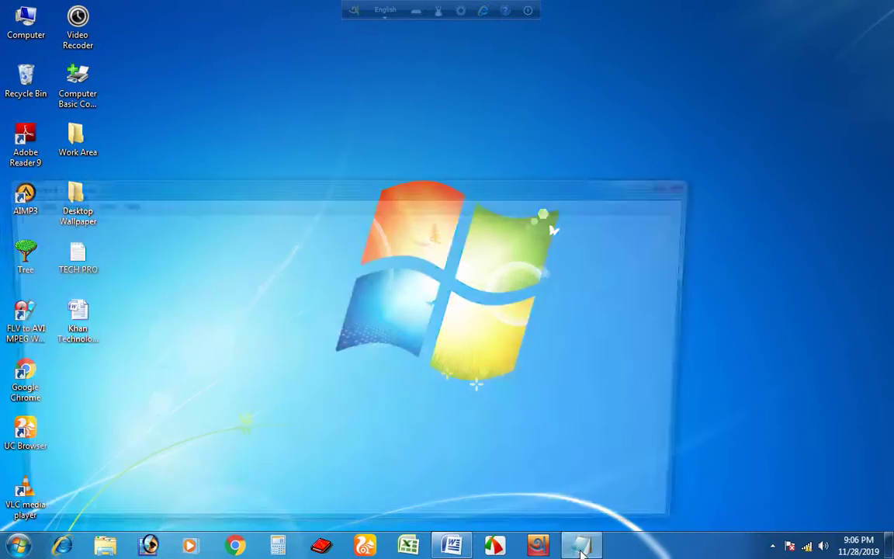
pyautogui.click(659, 182)
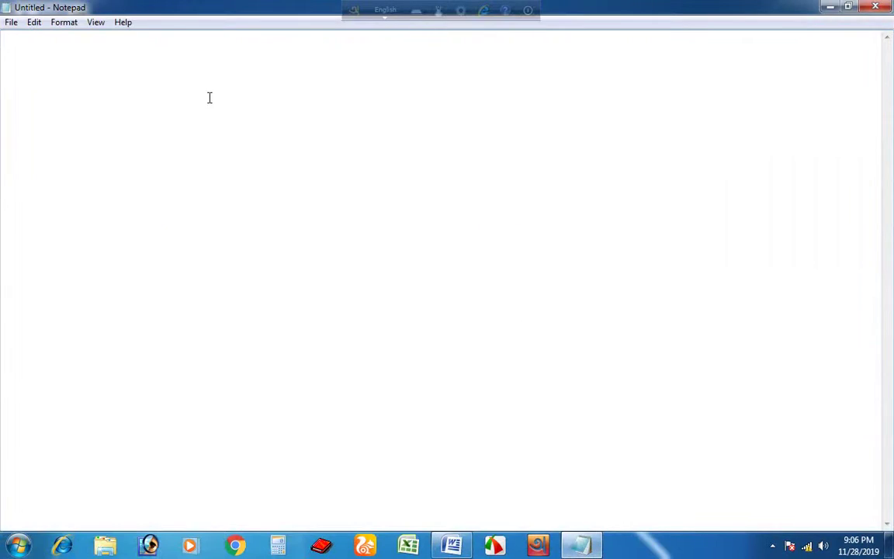
pyautogui.click(10, 24)
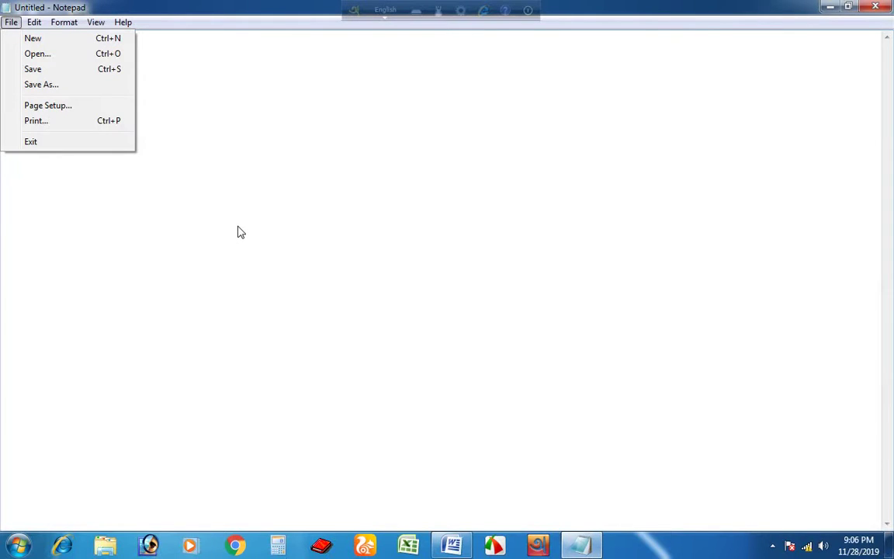
pyautogui.click(237, 178)
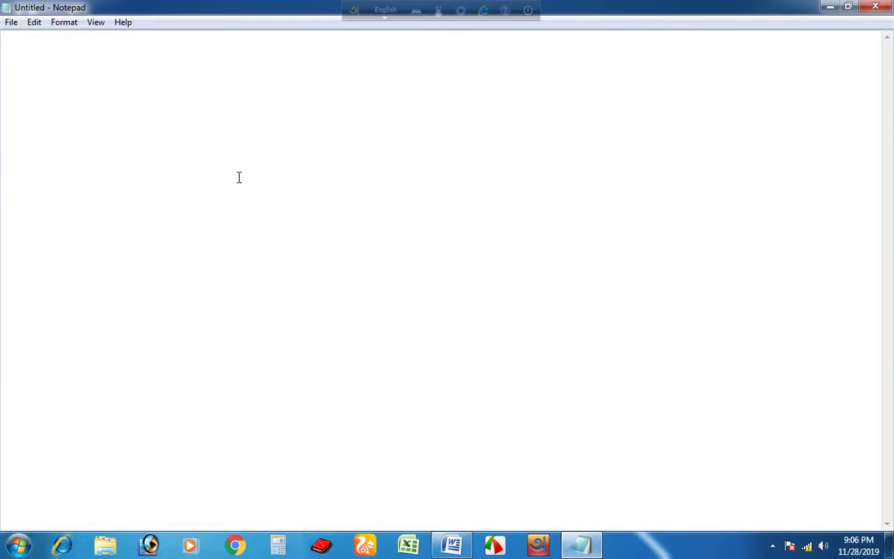
pyautogui.click(12, 23)
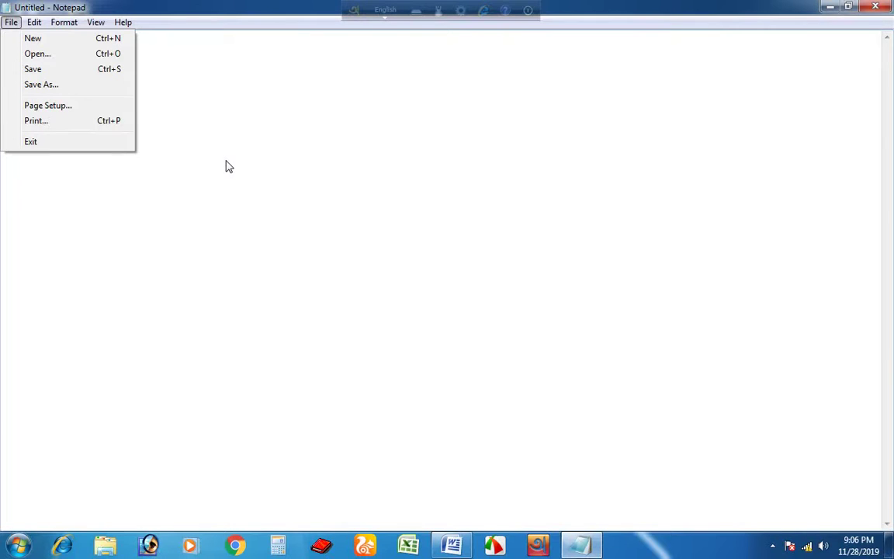
pyautogui.click(291, 197)
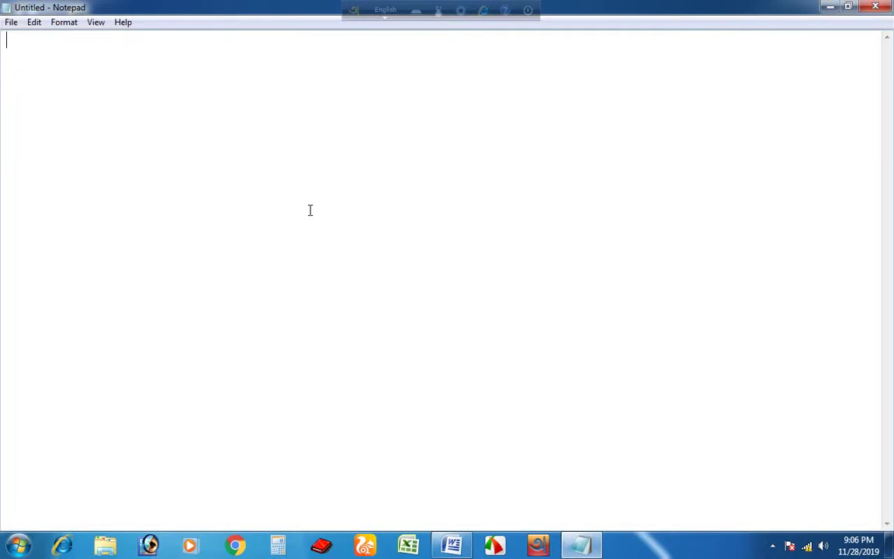
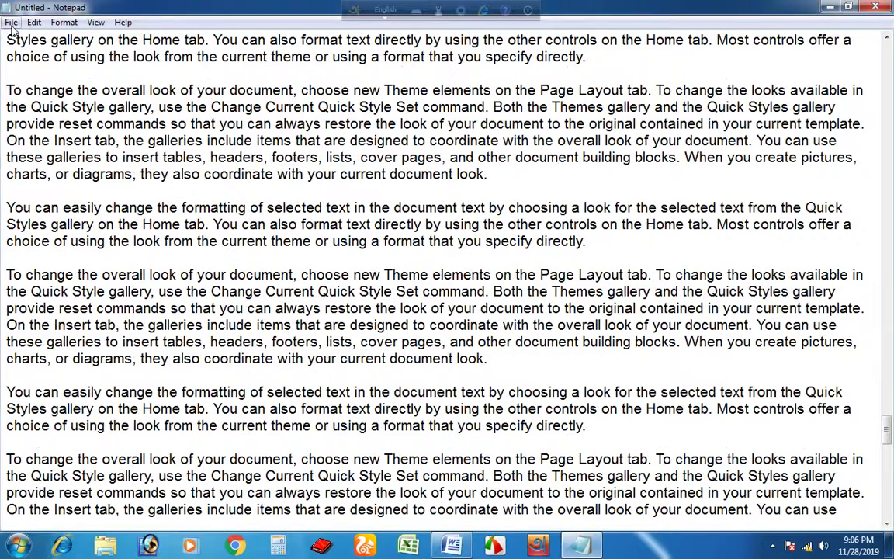
# - Start a new document, saving the current text to the Desktop as KKR when asked
pyautogui.click(12, 23)
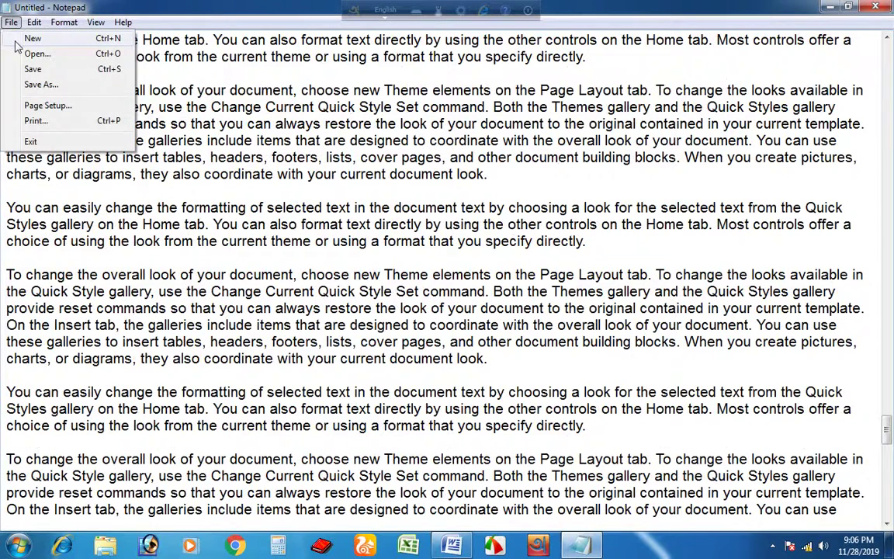
pyautogui.click(16, 43)
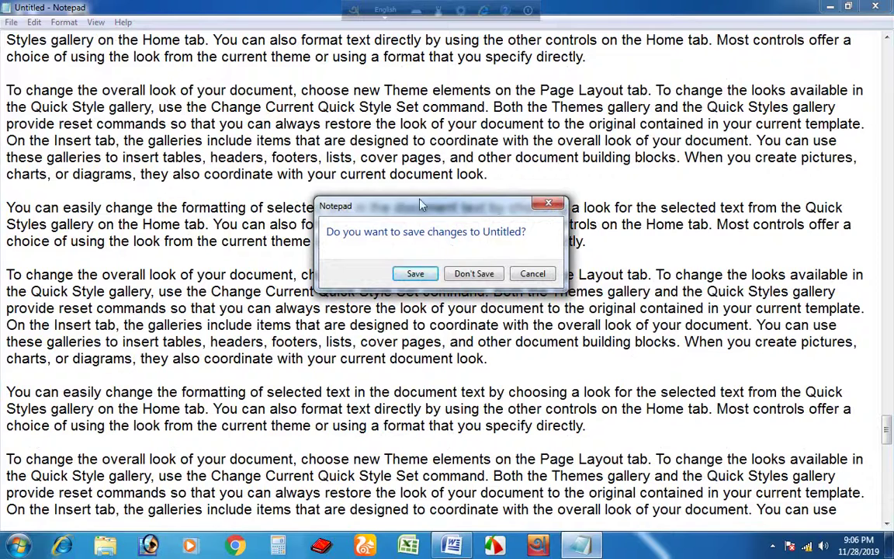
pyautogui.moveTo(422, 204); pyautogui.dragTo(385, 147)
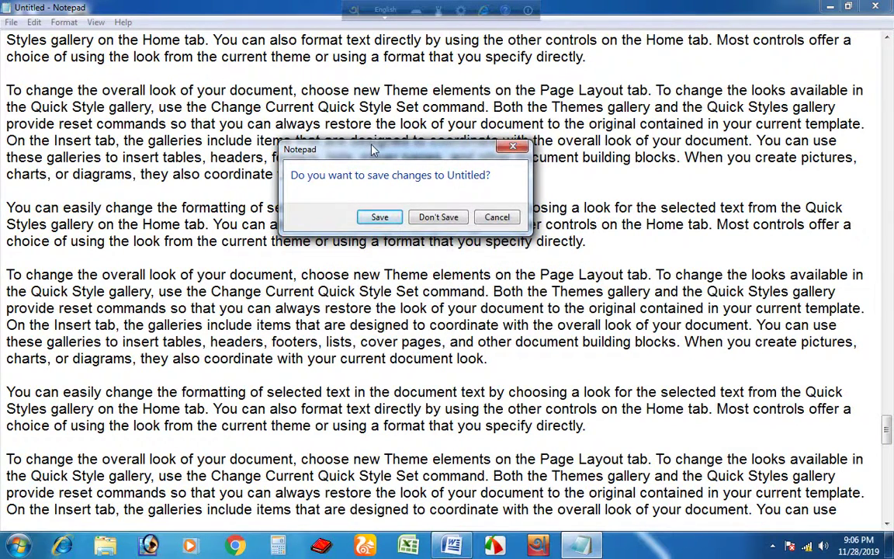
pyautogui.click(380, 217)
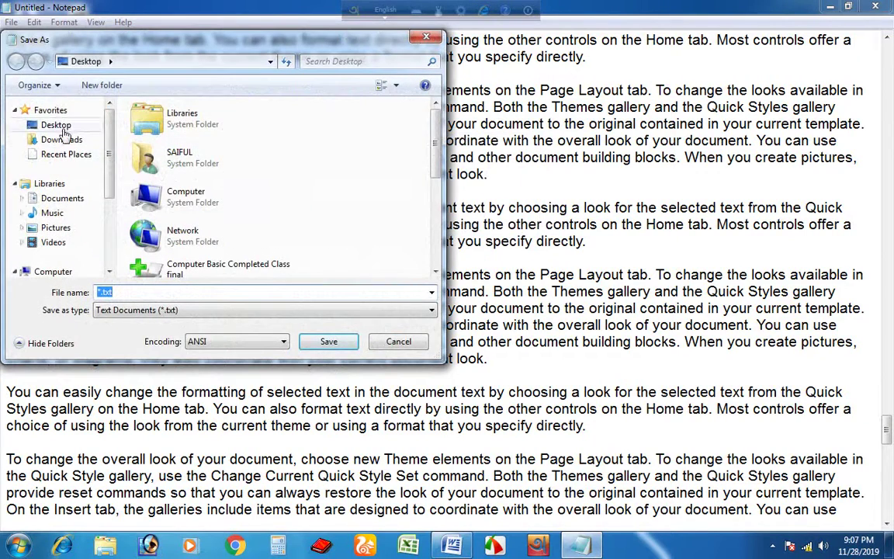
pyautogui.click(56, 126)
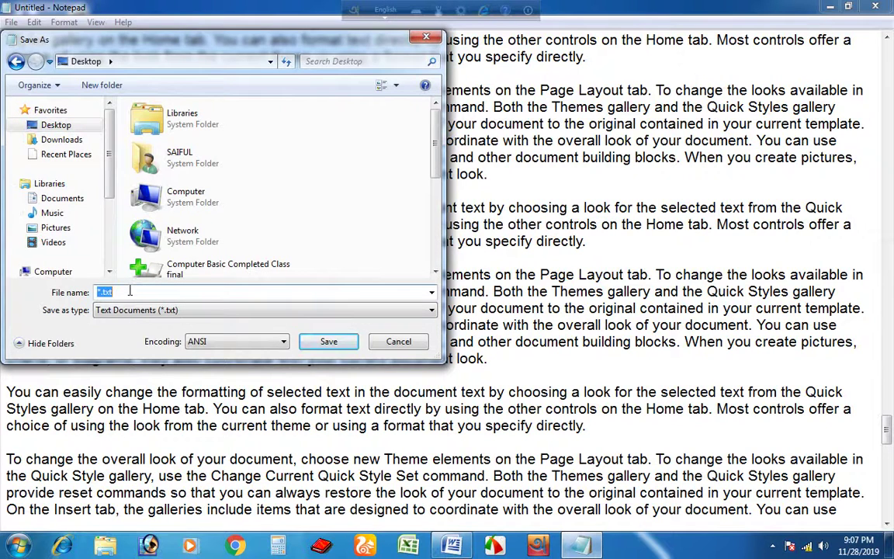
pyautogui.write('KKR')
pyautogui.click(329, 342)
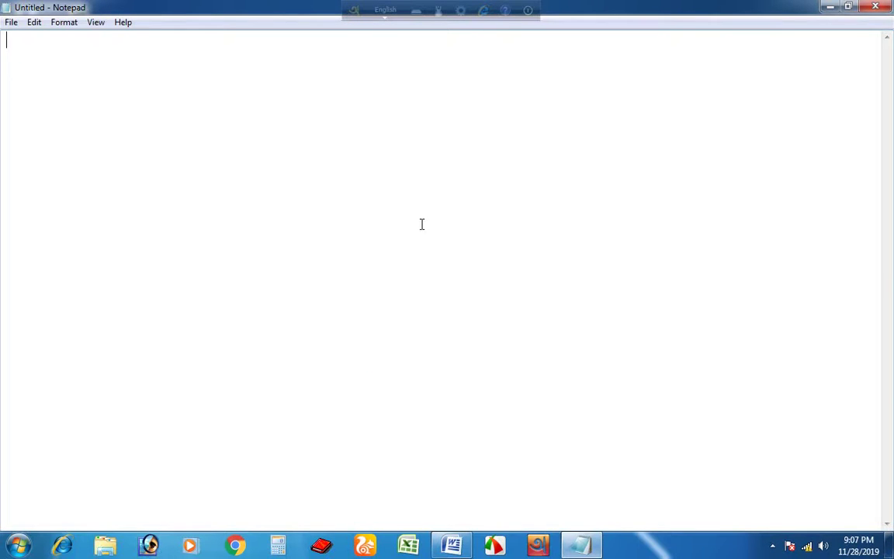
# - Open the TECH PRO text document from the Desktop and look through its text
pyautogui.click(11, 25)
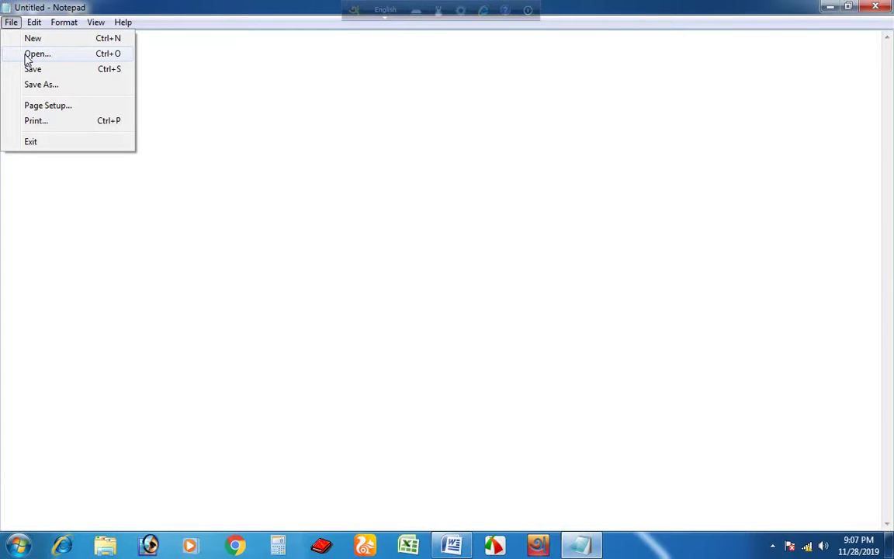
pyautogui.click(31, 53)
pyautogui.moveTo(155, 41); pyautogui.dragTo(285, 54)
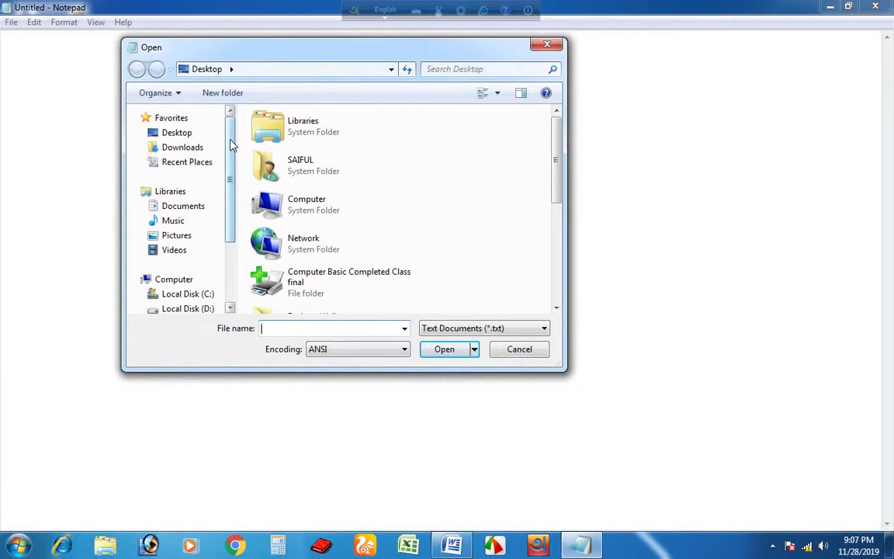
pyautogui.moveTo(231, 134)
pyautogui.mouseDown()
pyautogui.moveTo(230, 161)
pyautogui.moveTo(234, 134)
pyautogui.mouseUp()
pyautogui.click(184, 135)
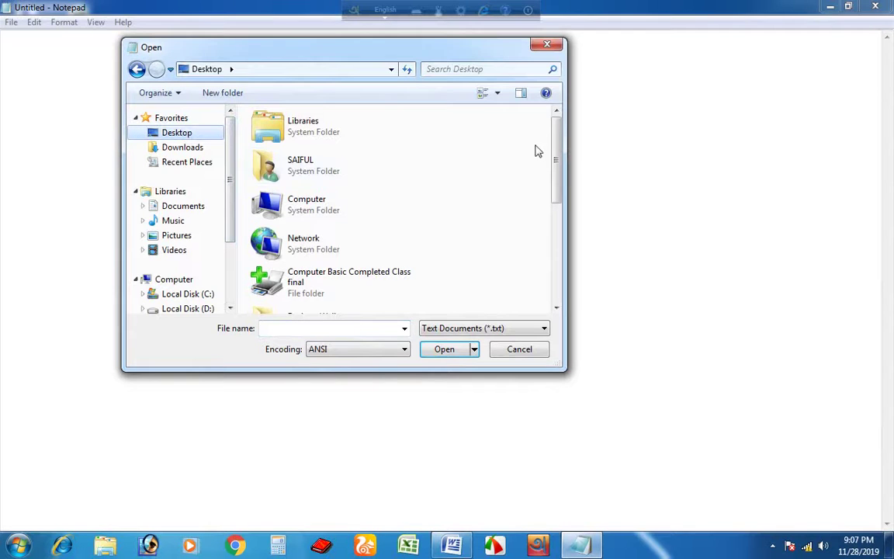
pyautogui.moveTo(556, 156); pyautogui.dragTo(555, 241)
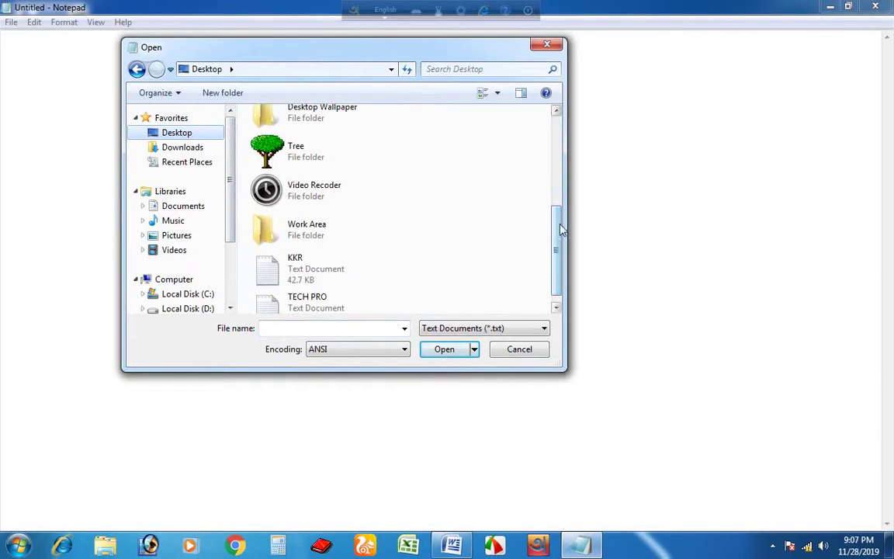
pyautogui.click(325, 293)
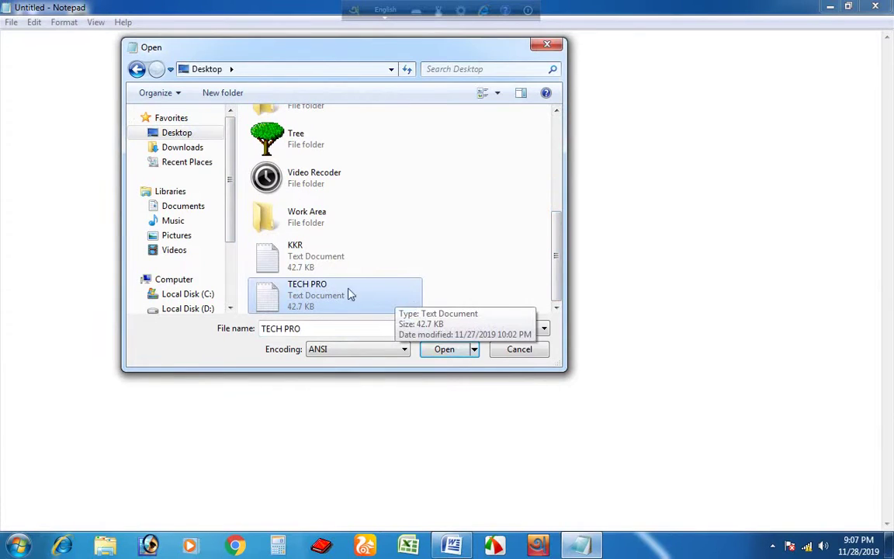
pyautogui.click(455, 353)
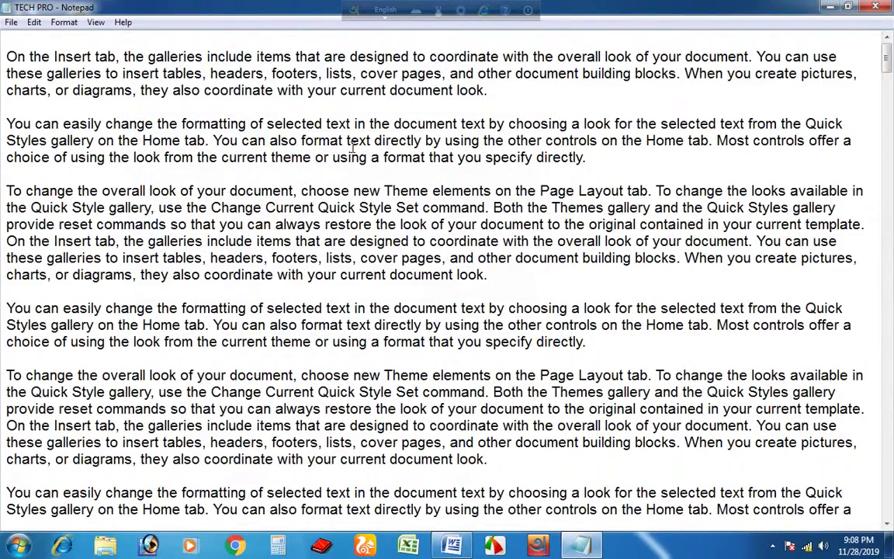
pyautogui.scroll(-3, 332, 148)
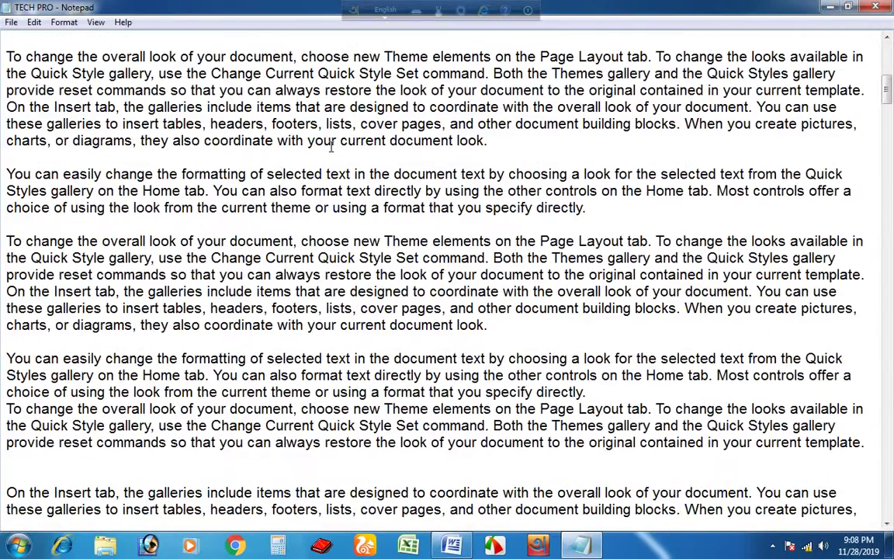
pyautogui.scroll(-9, 299, 132)
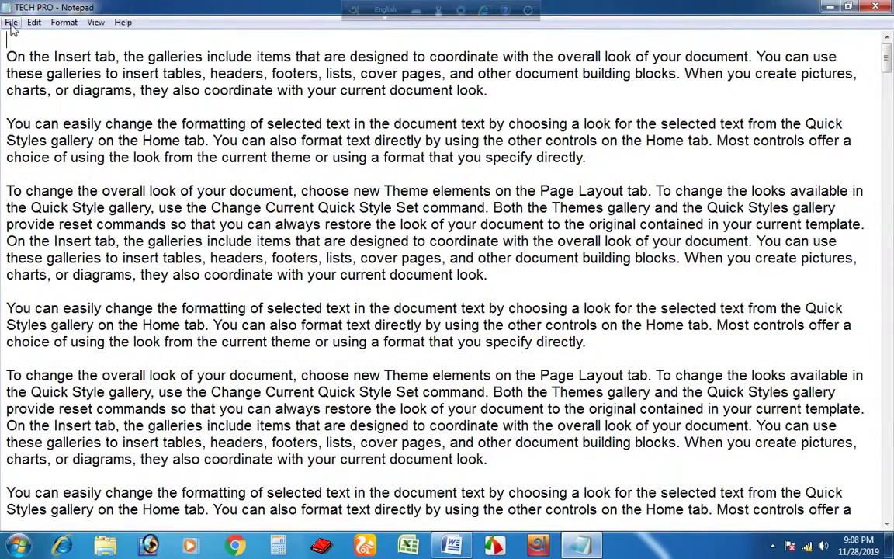
# - Close the TECH PRO document and open a fresh blank Notepad window
pyautogui.click(11, 22)
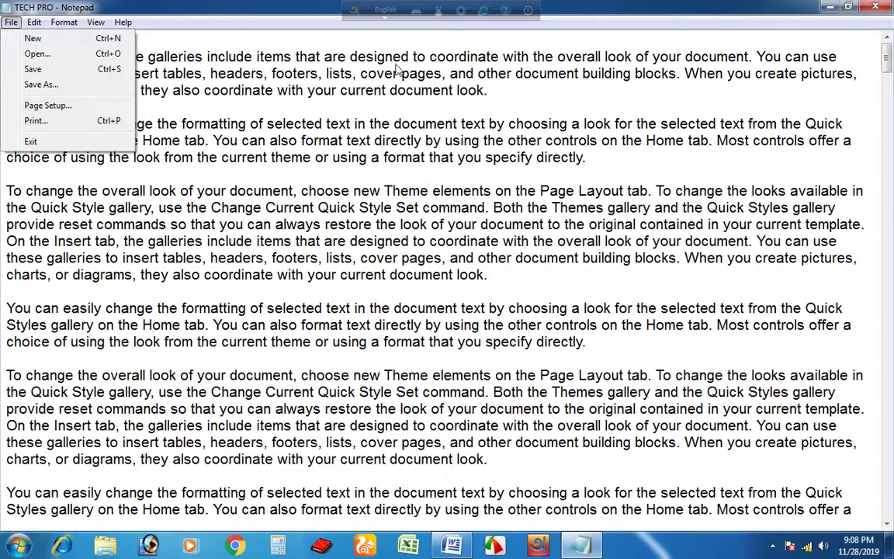
pyautogui.hotkey('alt', 'F4')
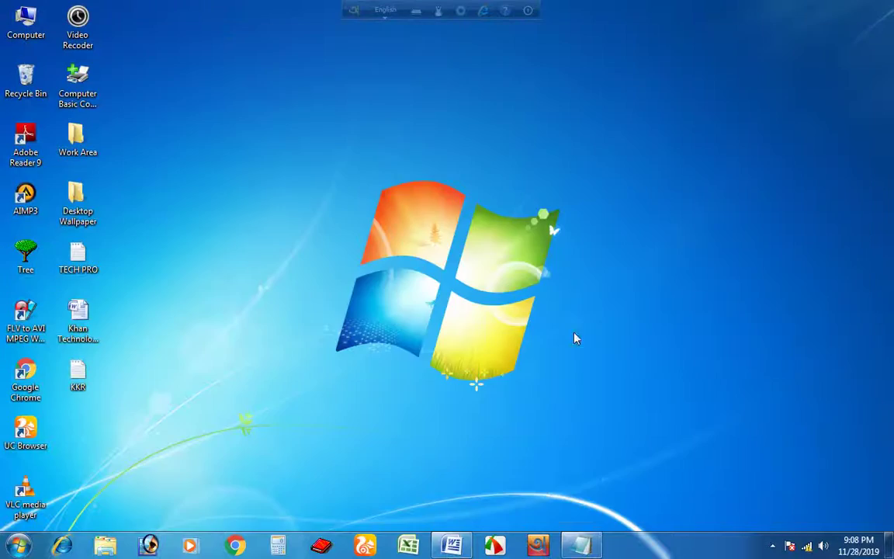
pyautogui.click(581, 545)
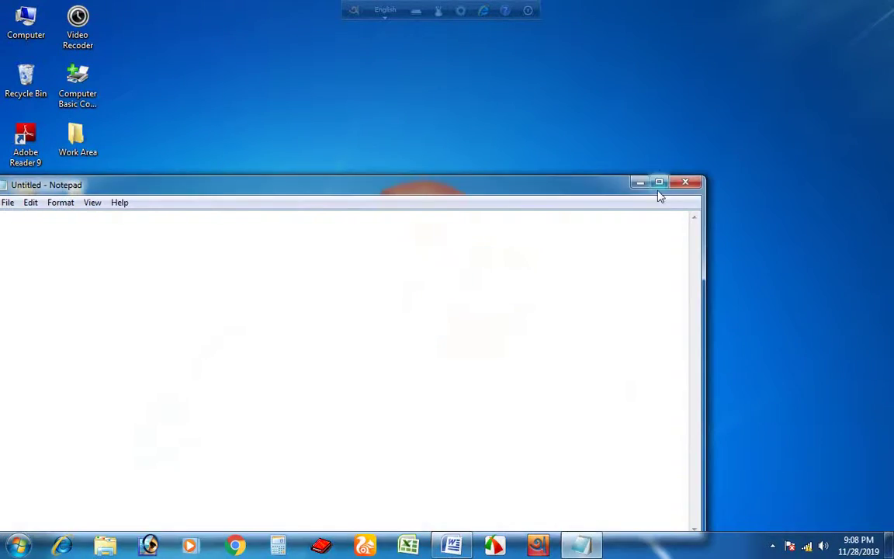
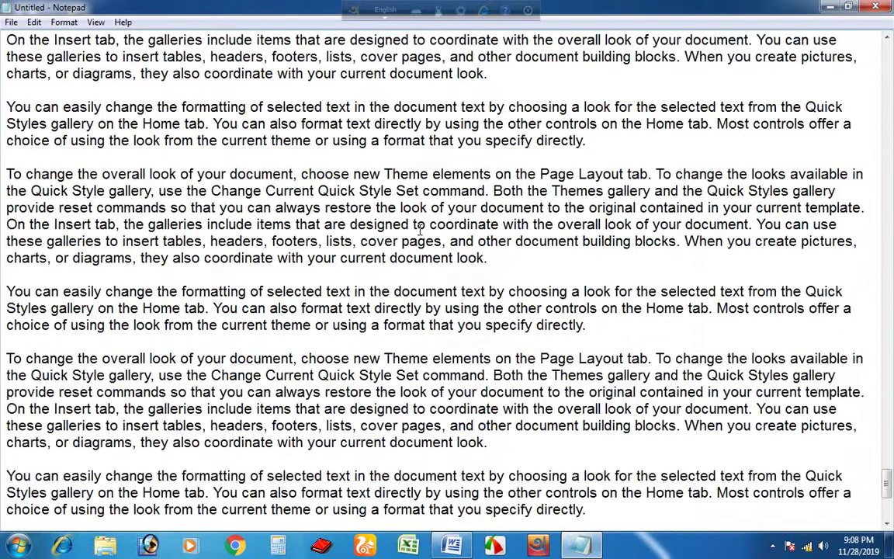
# - Save the untitled text to the Desktop as a text document named RTR and close its window
pyautogui.scroll(10, 420, 230)
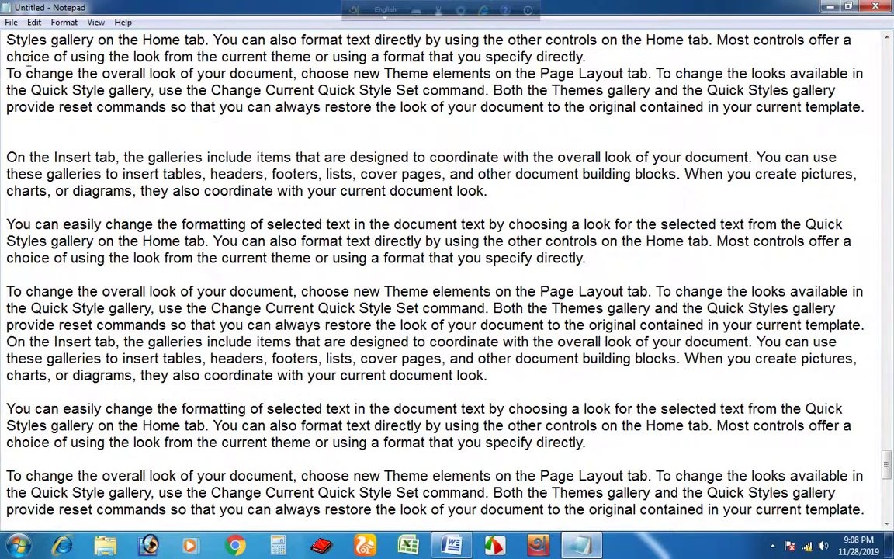
pyautogui.click(11, 21)
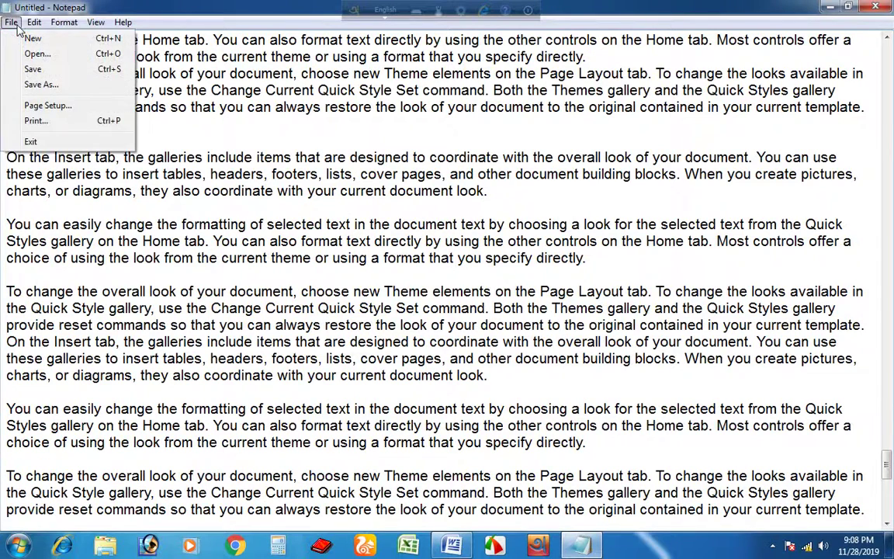
pyautogui.click(32, 69)
pyautogui.moveTo(347, 56); pyautogui.dragTo(435, 72)
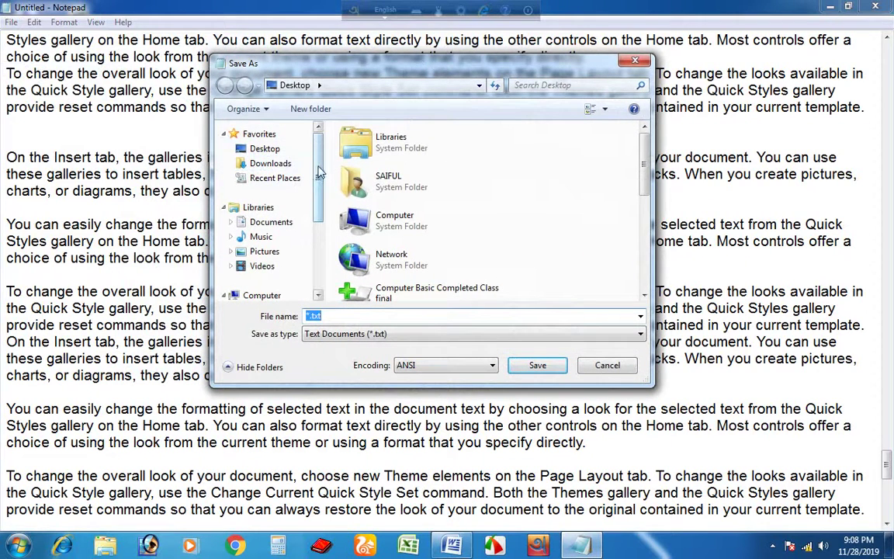
pyautogui.click(280, 152)
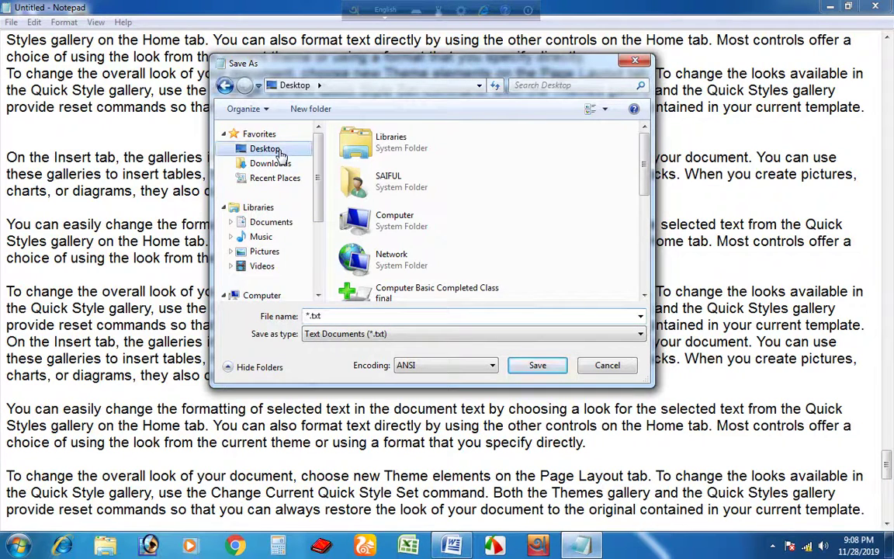
pyautogui.click(336, 315)
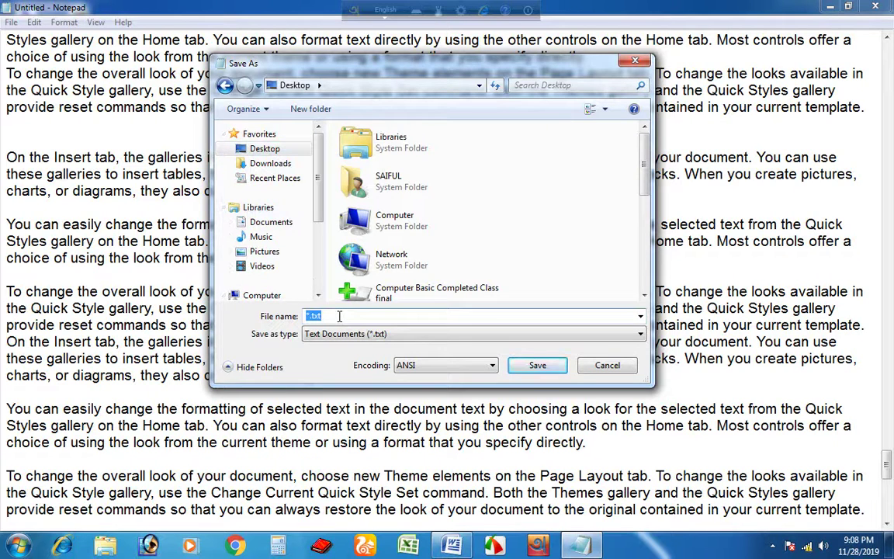
pyautogui.write('RTR')
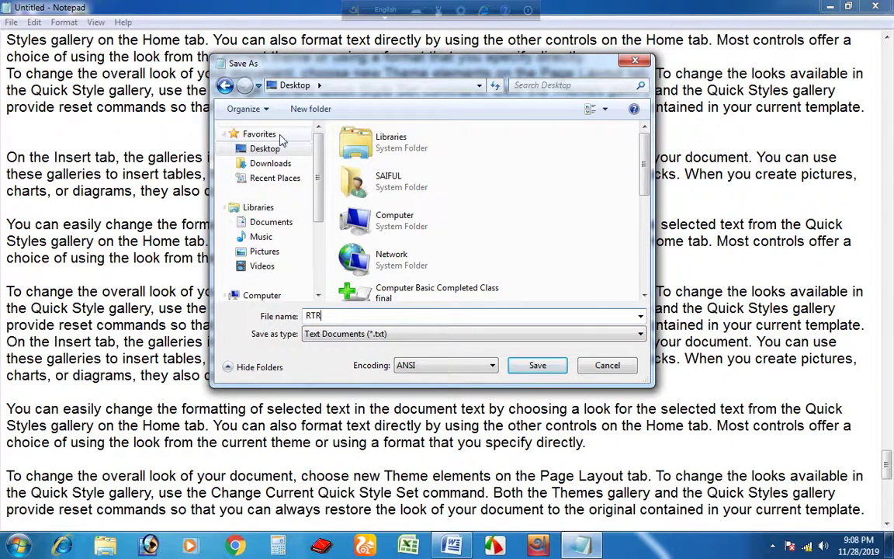
pyautogui.click(535, 367)
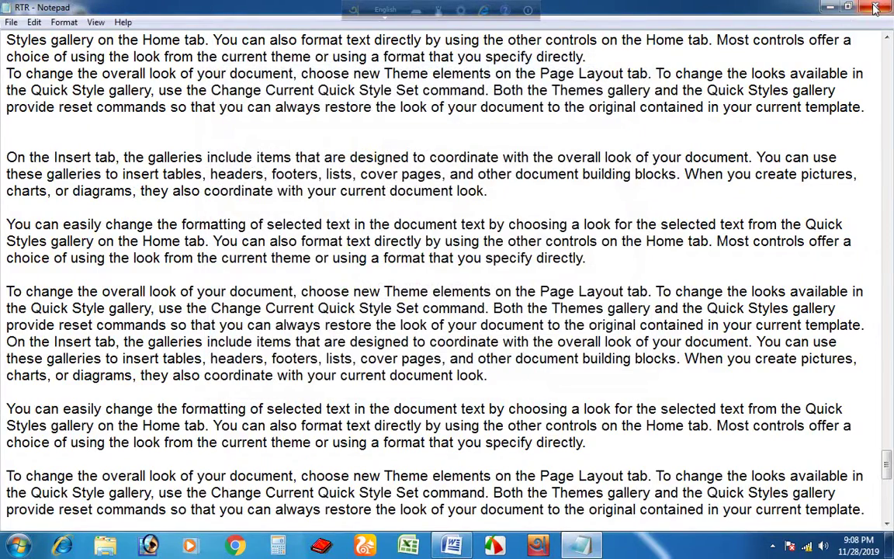
pyautogui.click(830, 6)
# - Refresh the desktop and open the RTR text document from it
pyautogui.rightClick(305, 117)
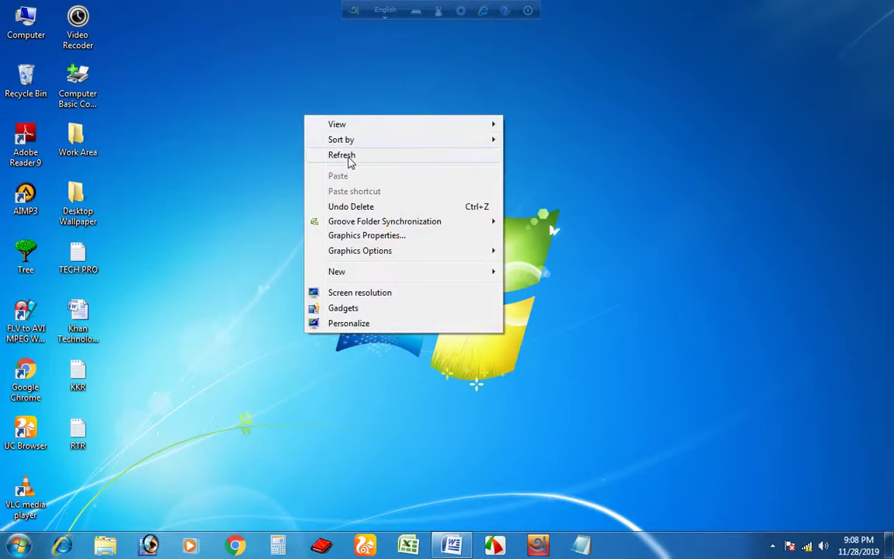
pyautogui.click(375, 159)
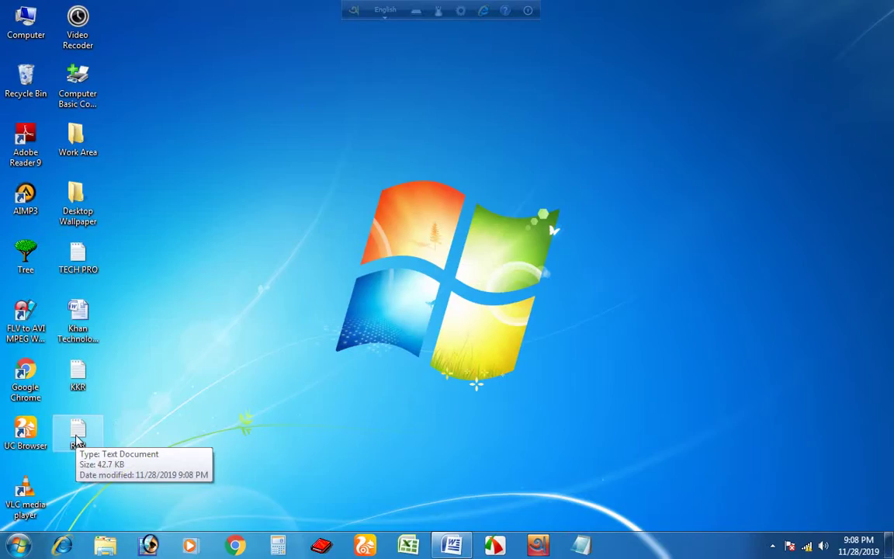
pyautogui.doubleClick(77, 434)
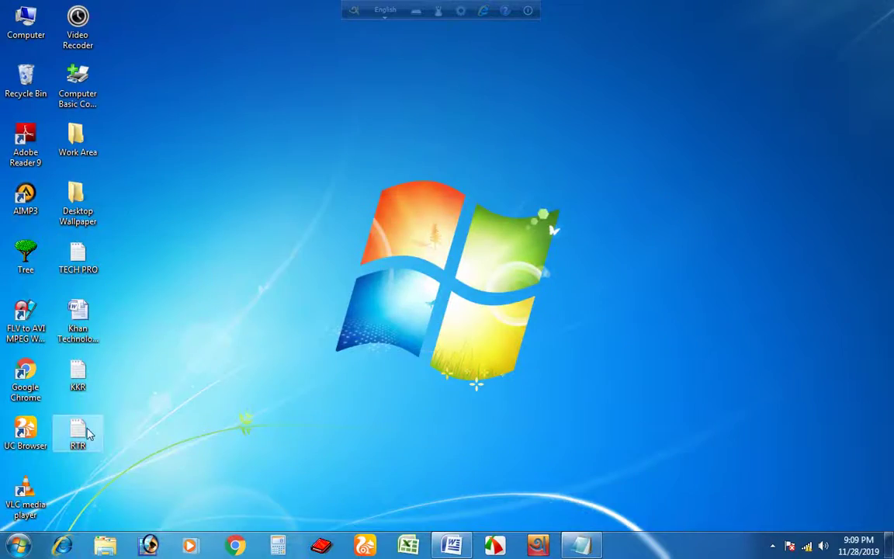
# - Open the RTR text document from the desktop and add the line KHAN TECHNOLOGY PRO at the end of its text
pyautogui.doubleClick(87, 430)
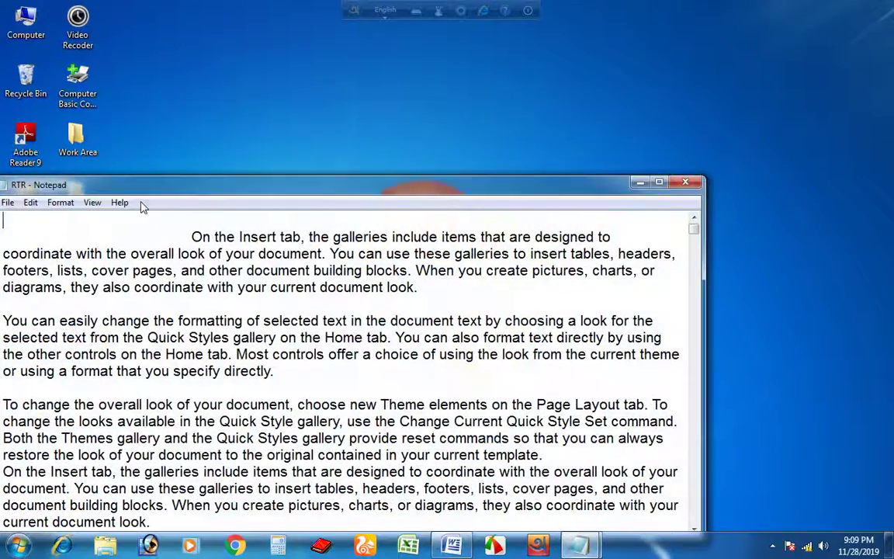
pyautogui.doubleClick(584, 184)
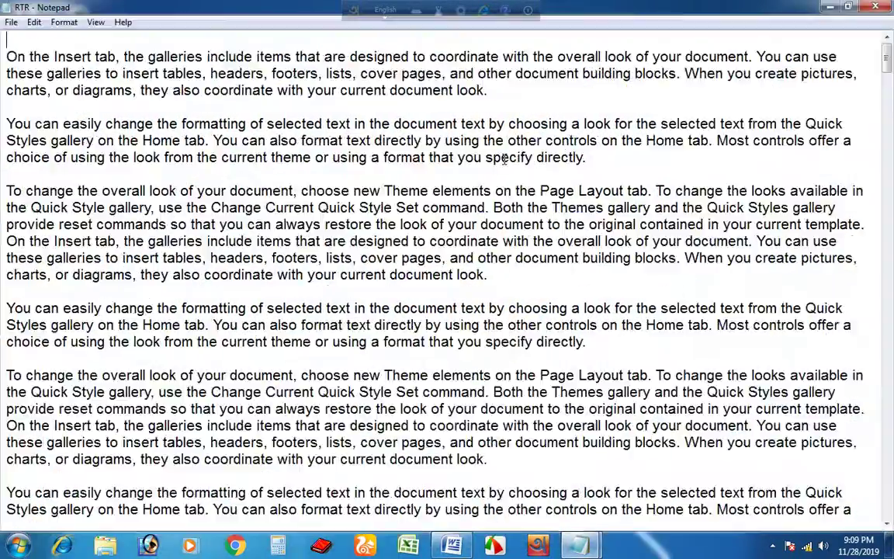
pyautogui.click(10, 23)
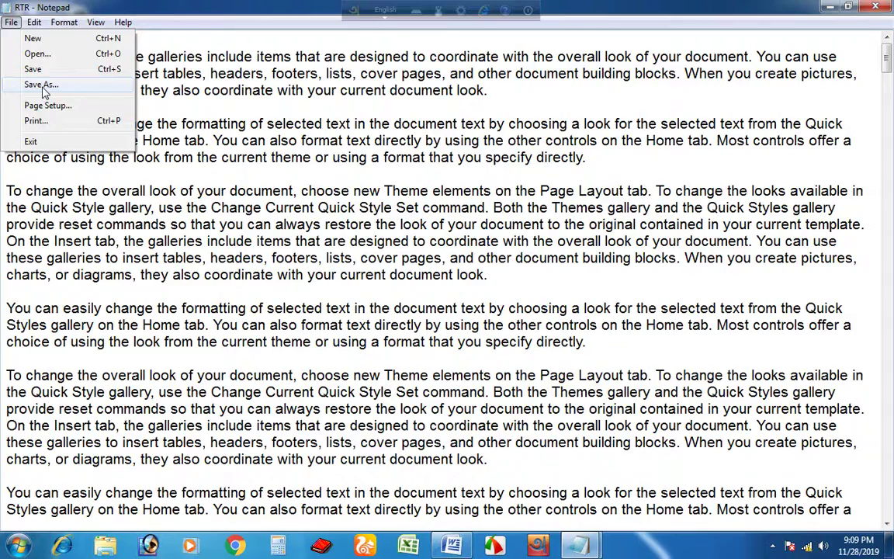
pyautogui.moveTo(890, 109); pyautogui.dragTo(891, 504)
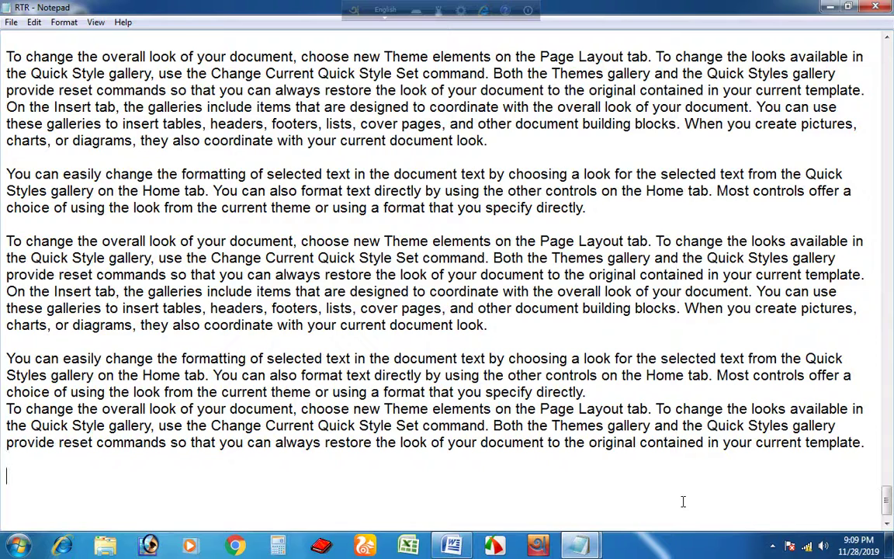
pyautogui.write('KHAN TEC')
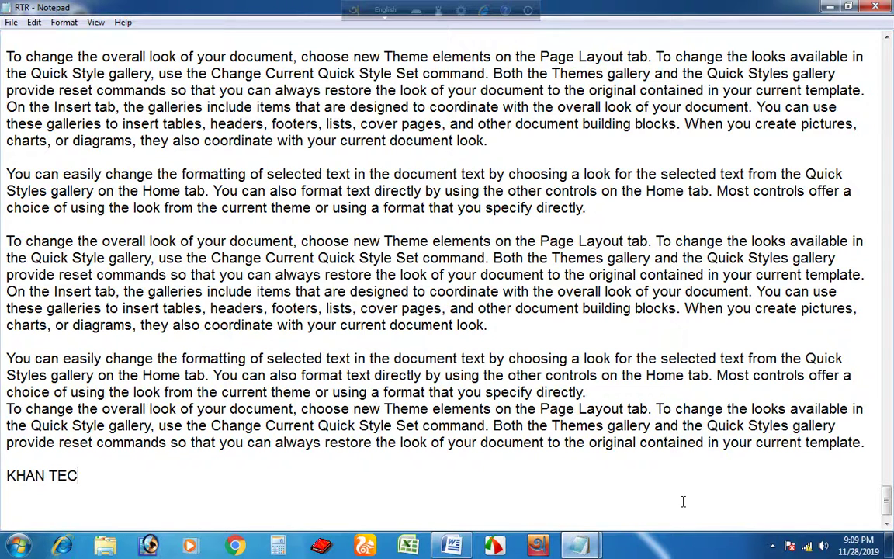
pyautogui.write('HNOLO')
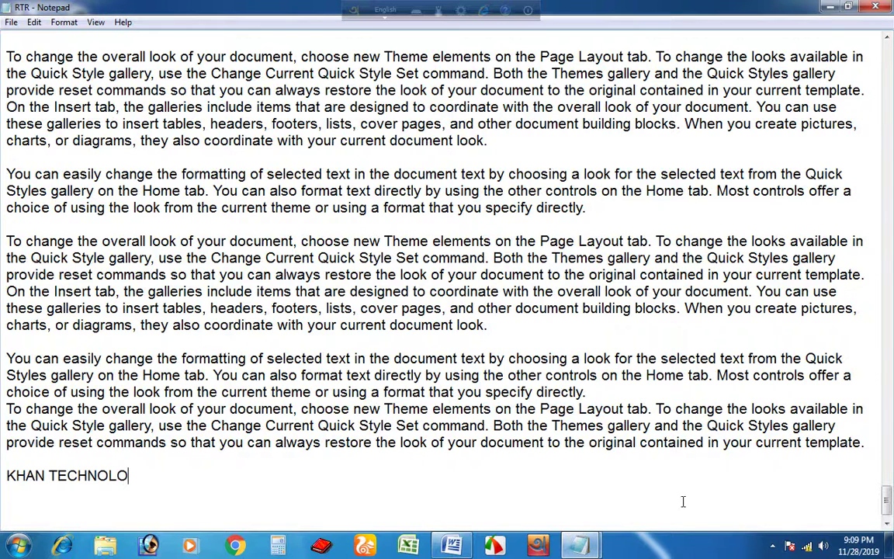
pyautogui.write('GY PRO')
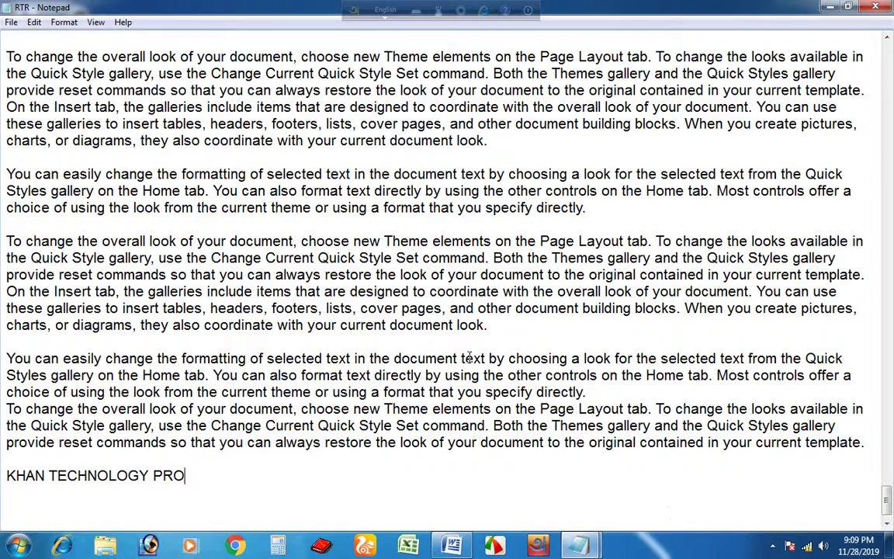
# - Save the edited RTR document to the Desktop as a separate text document named TECHNOLOGY and close its window
pyautogui.scroll(2, 387, 444)
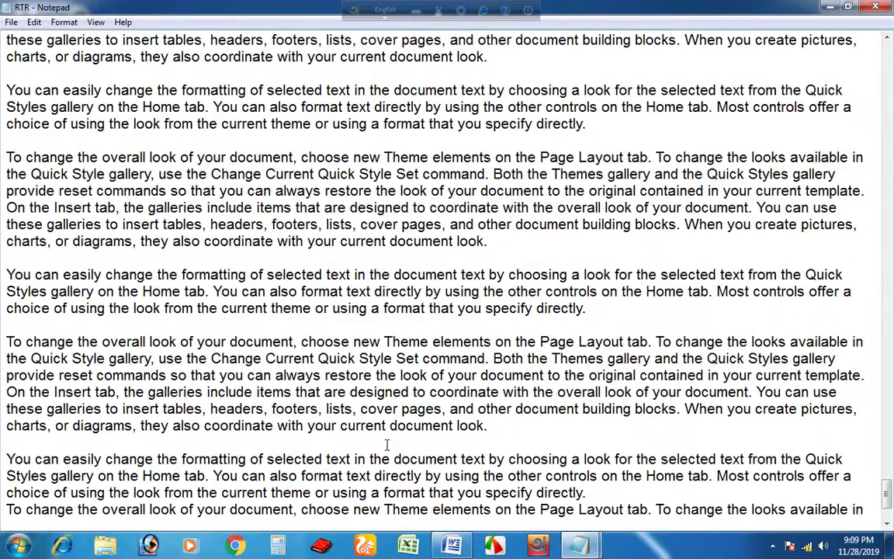
pyautogui.scroll(5, 256, 241)
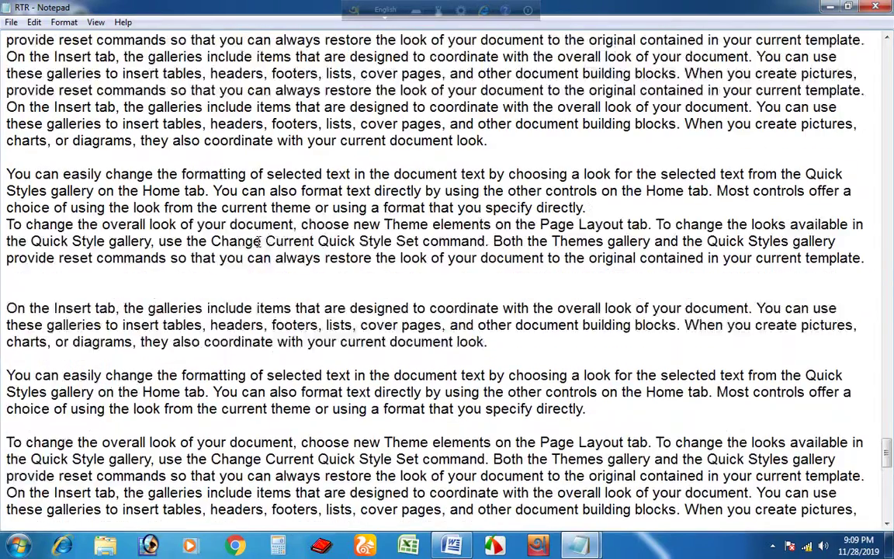
pyautogui.scroll(4, 335, 161)
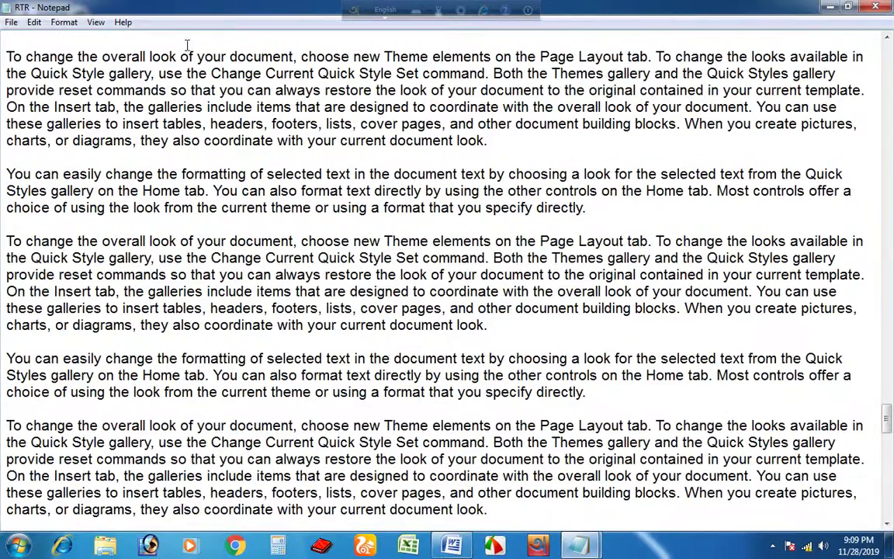
pyautogui.click(12, 23)
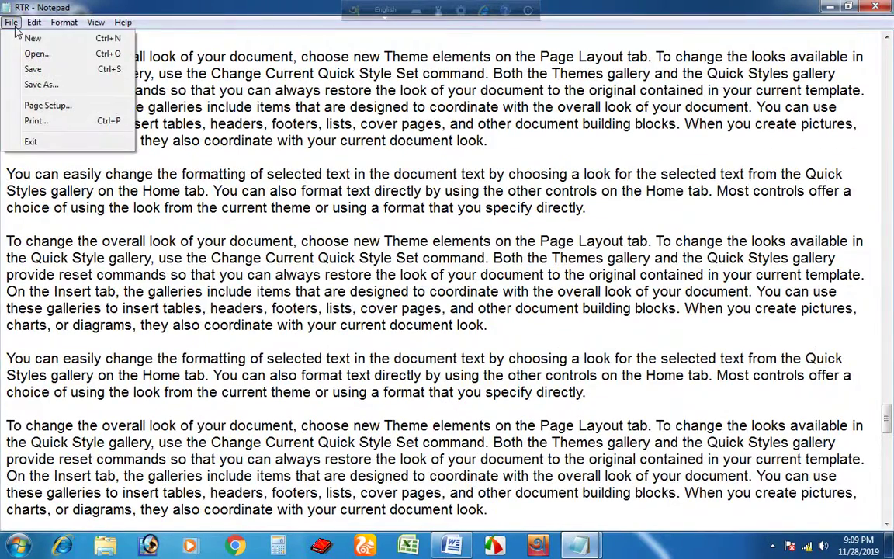
pyautogui.click(31, 87)
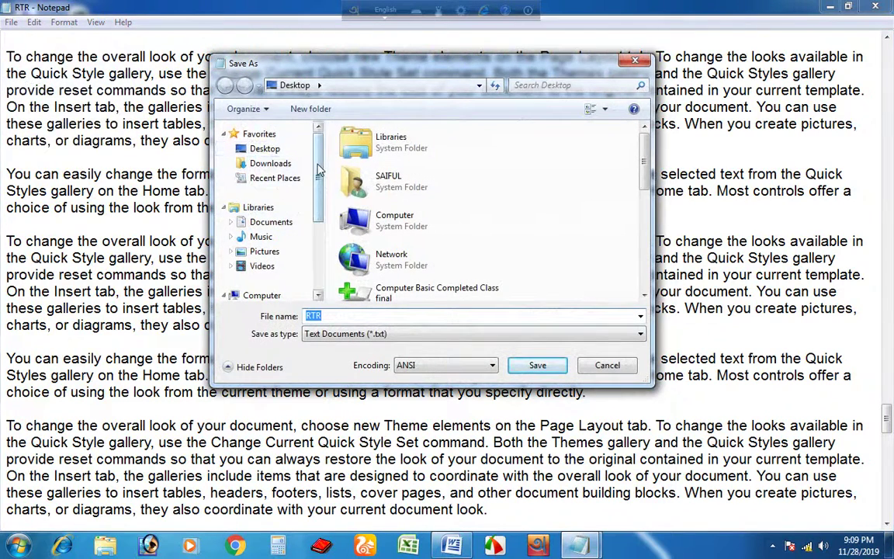
pyautogui.click(266, 152)
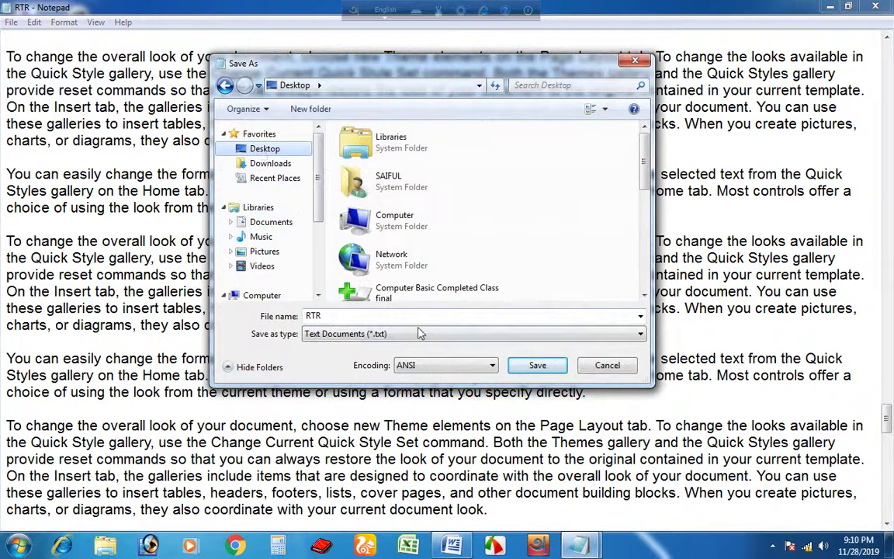
pyautogui.click(349, 316)
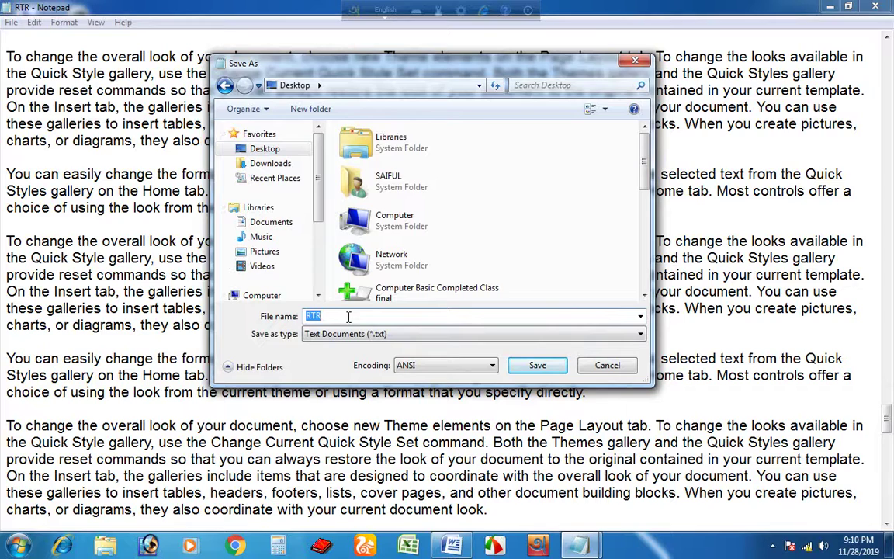
pyautogui.write('TE')
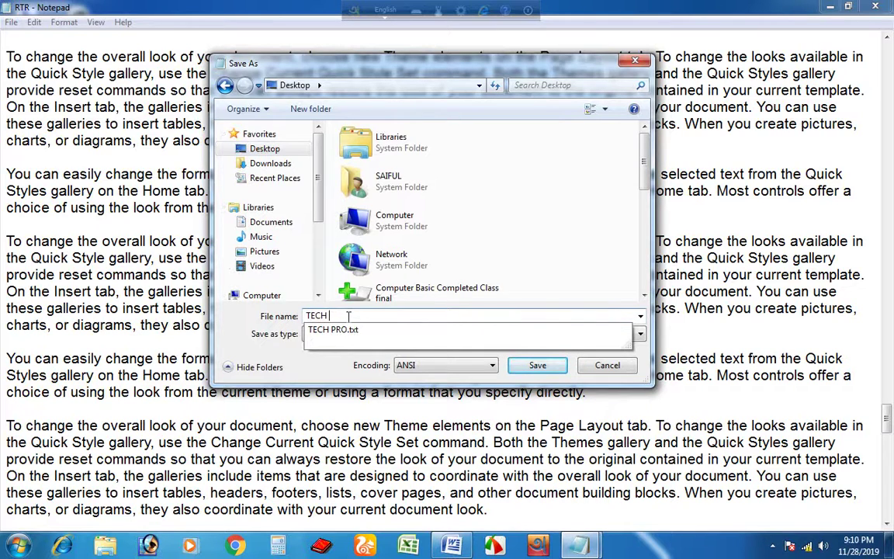
pyautogui.write('CHNOLOGY')
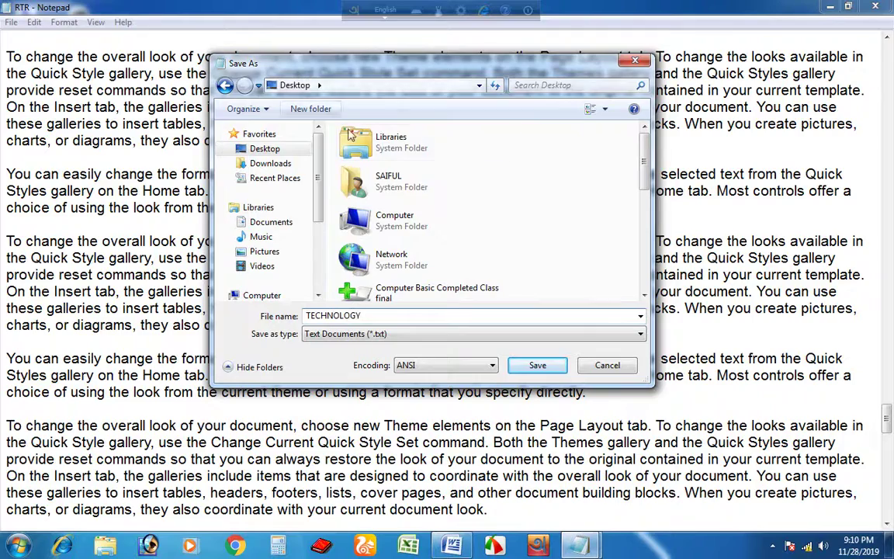
pyautogui.click(539, 365)
pyautogui.click(871, 10)
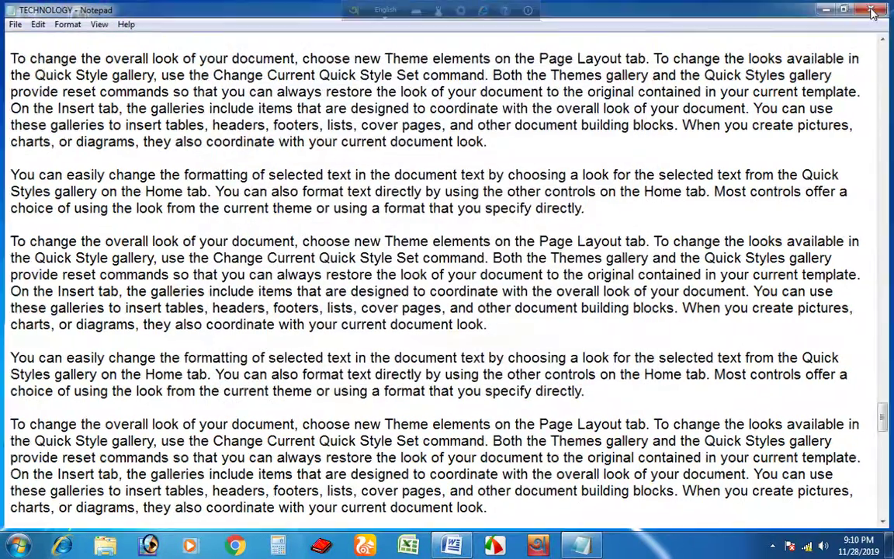
# - Refresh the desktop, check the end of the TECHNOLOGY document for the added line, and close it
pyautogui.rightClick(343, 93)
pyautogui.click(373, 135)
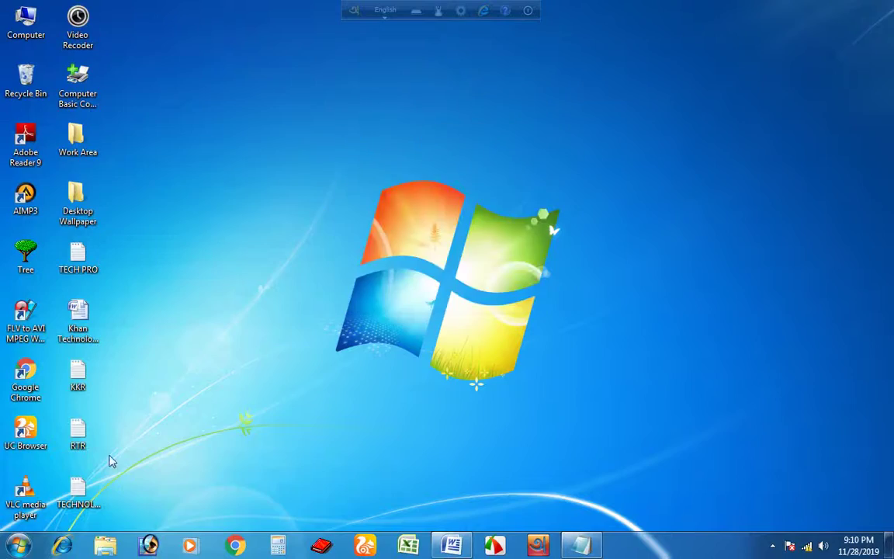
pyautogui.doubleClick(77, 489)
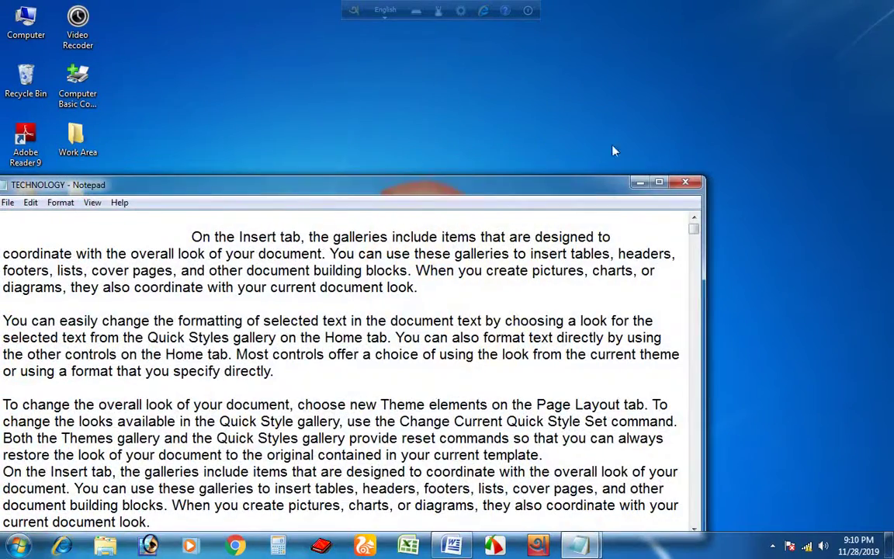
pyautogui.click(660, 182)
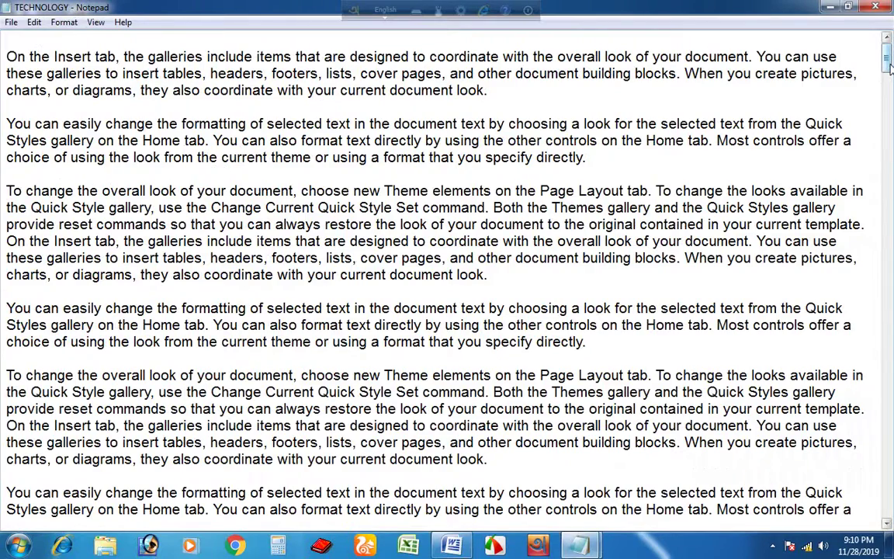
pyautogui.moveTo(889, 64); pyautogui.dragTo(876, 525)
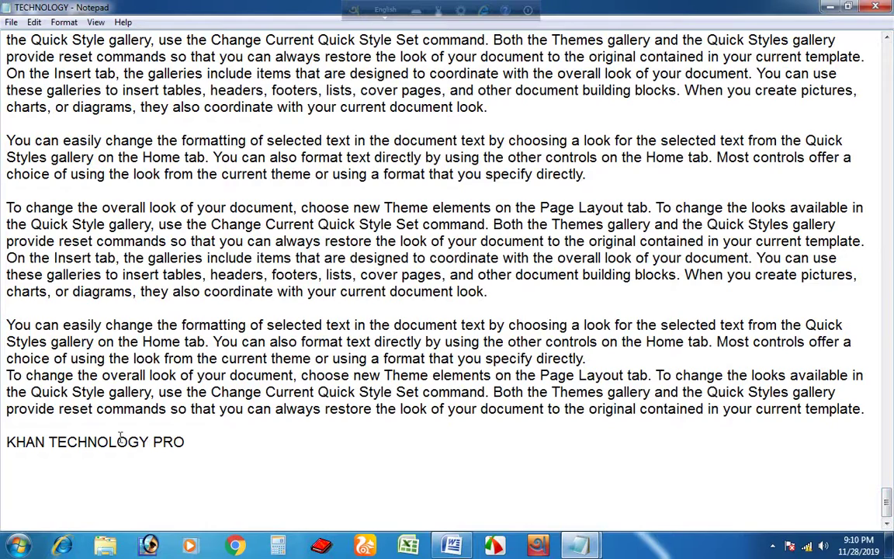
pyautogui.click(877, 7)
# - Refresh the desktop, look through the original RTR document down to its end for comparison, and close it
pyautogui.rightClick(337, 106)
pyautogui.click(365, 143)
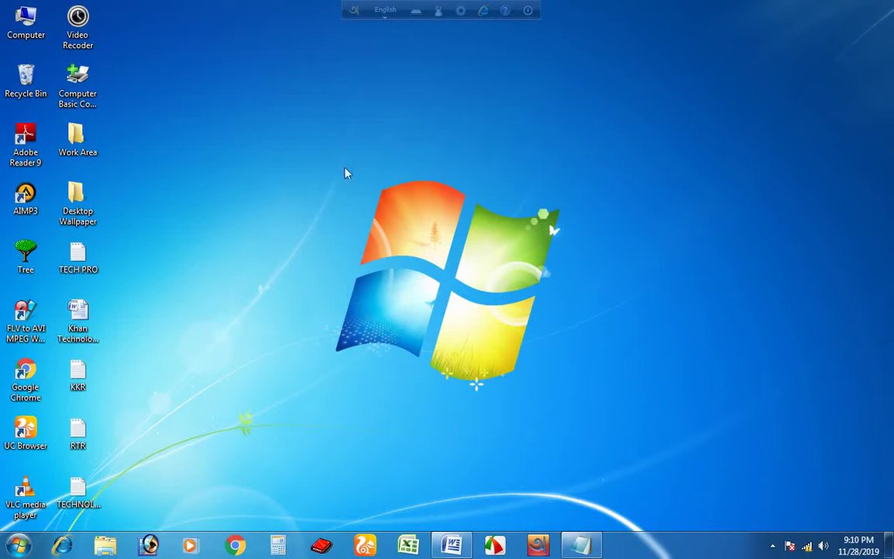
pyautogui.doubleClick(79, 435)
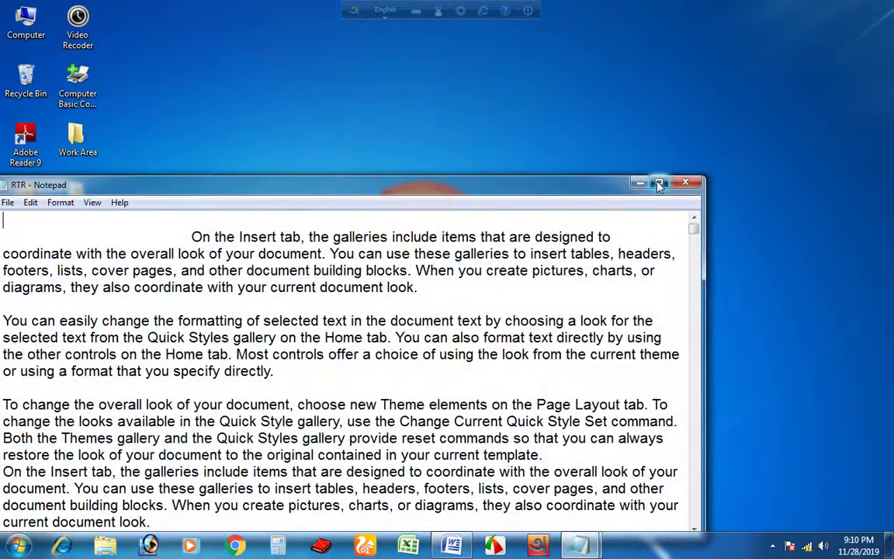
pyautogui.doubleClick(658, 184)
pyautogui.scroll(-10, 658, 183)
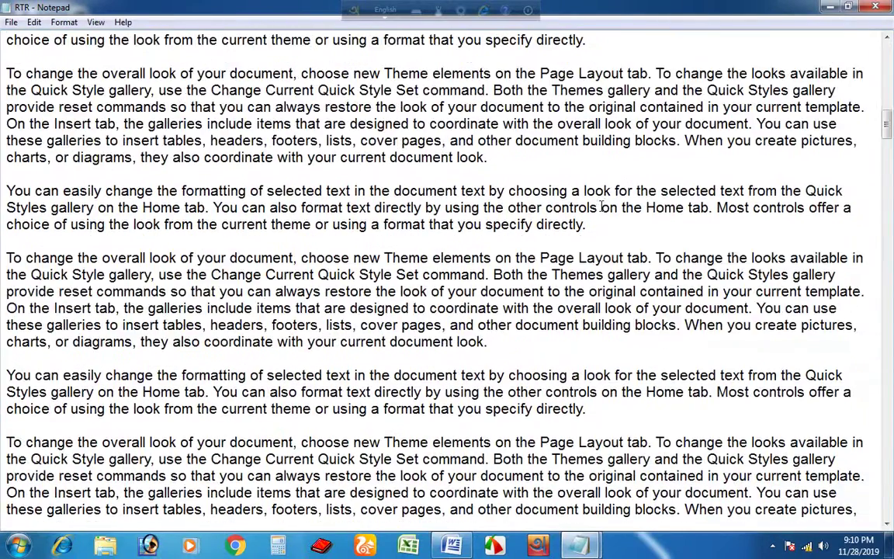
pyautogui.scroll(-10, 602, 207)
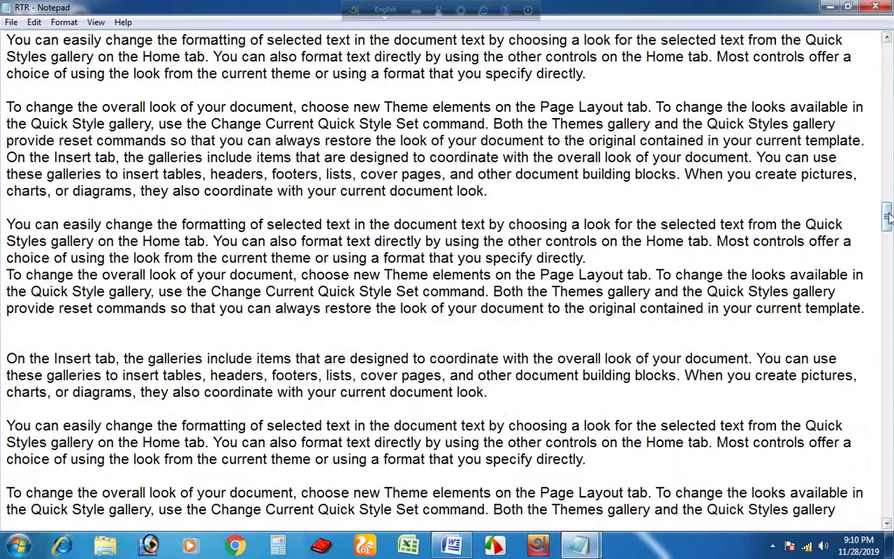
pyautogui.moveTo(885, 218); pyautogui.dragTo(885, 500)
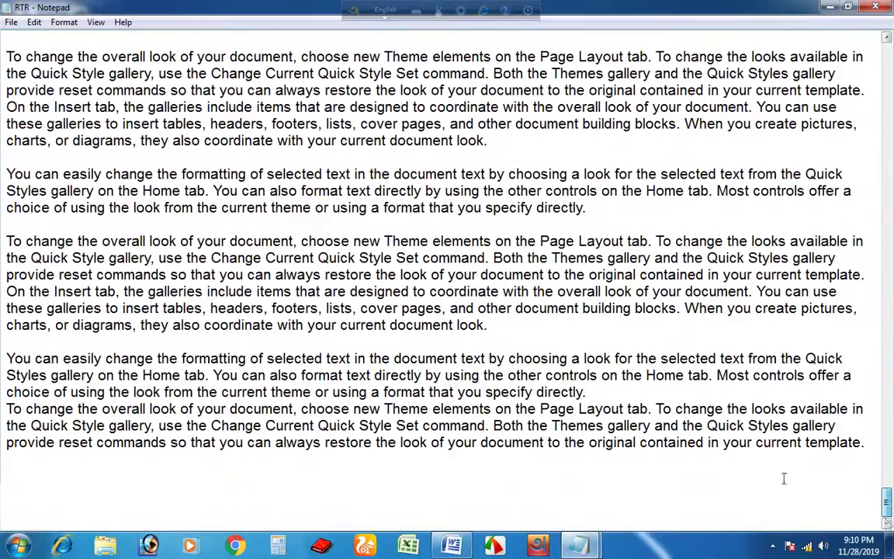
pyautogui.scroll(5, 547, 355)
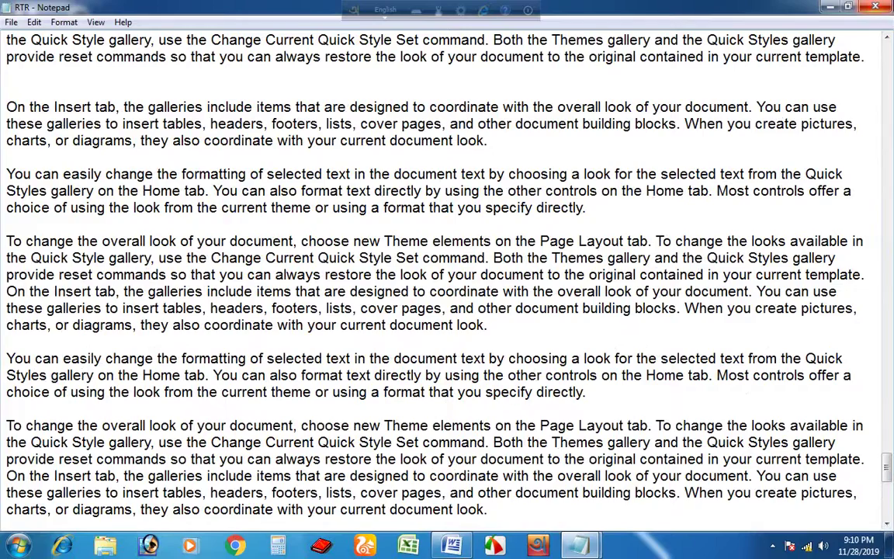
pyautogui.click(887, 7)
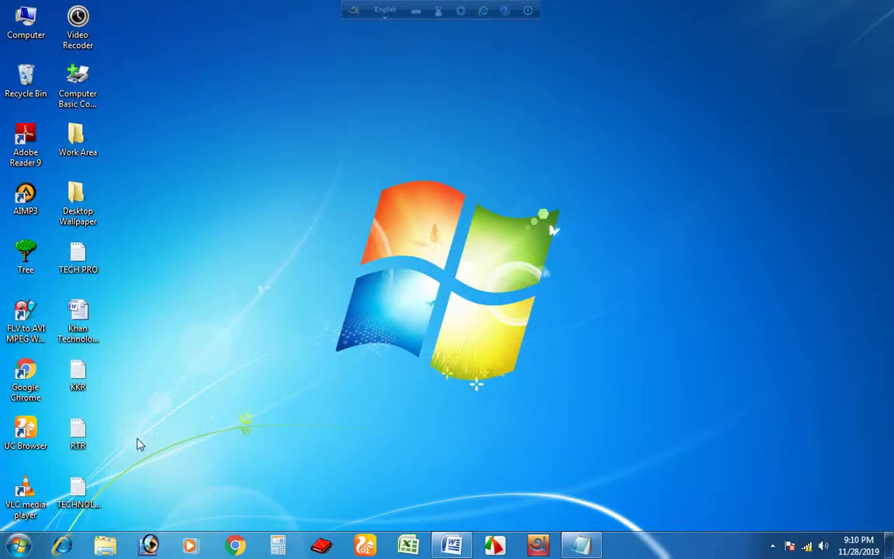
# - Open the TECHNOLOGY document from the desktop and set the paper size to A4 in its page setup
pyautogui.doubleClick(77, 487)
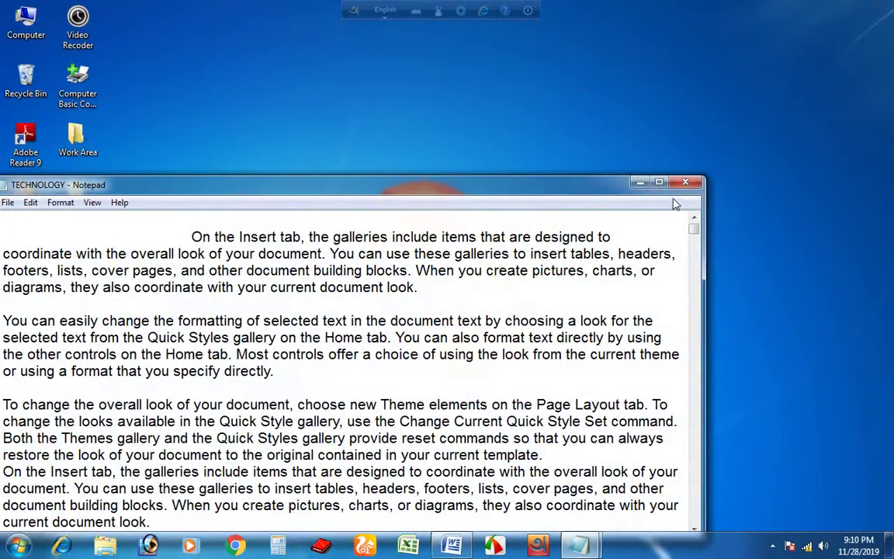
pyautogui.doubleClick(591, 185)
pyautogui.click(12, 22)
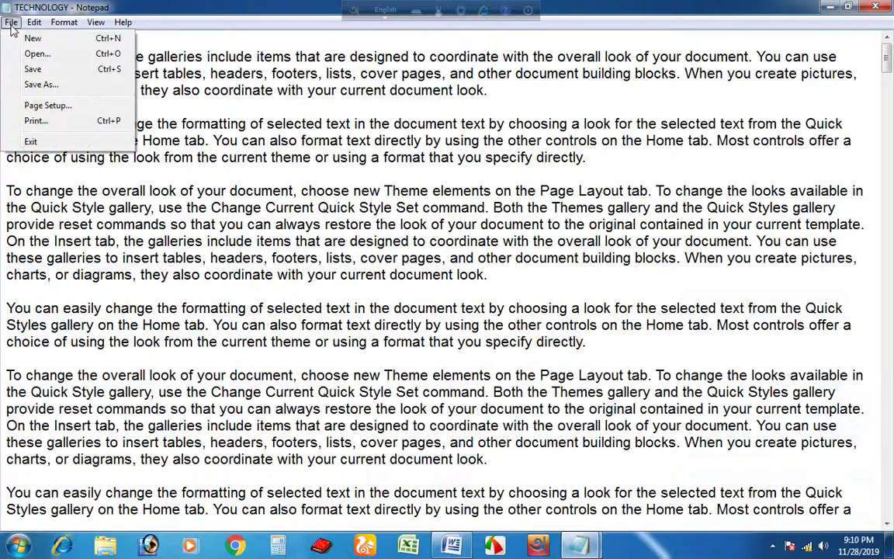
pyautogui.click(37, 106)
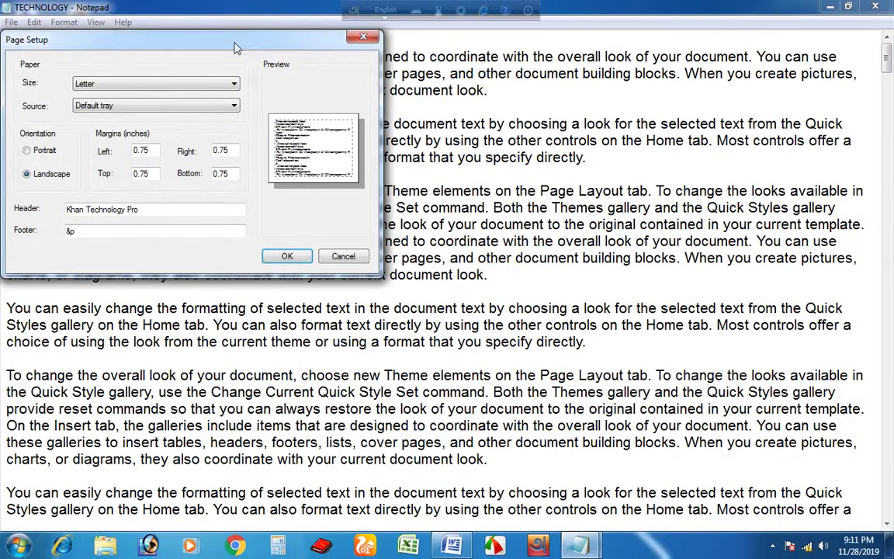
pyautogui.moveTo(235, 44); pyautogui.dragTo(445, 66)
pyautogui.moveTo(371, 58); pyautogui.dragTo(357, 72)
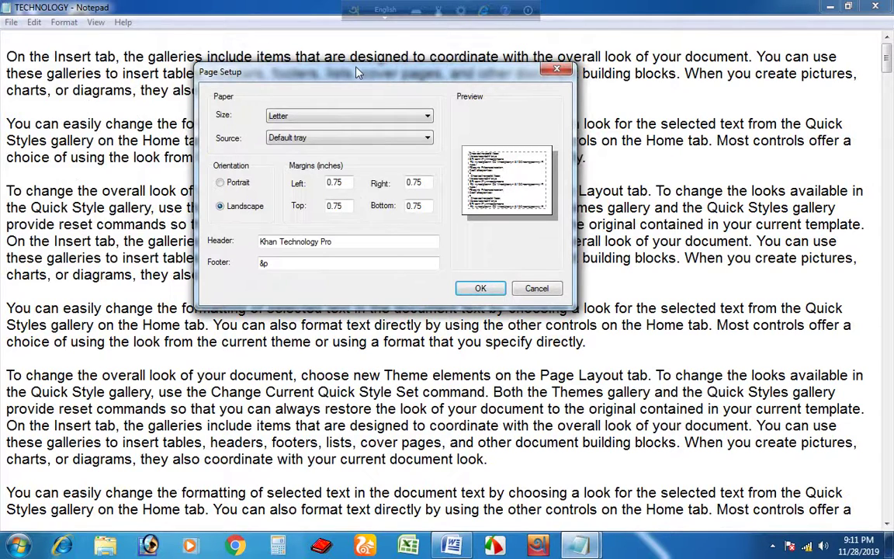
pyautogui.moveTo(357, 72); pyautogui.dragTo(346, 96)
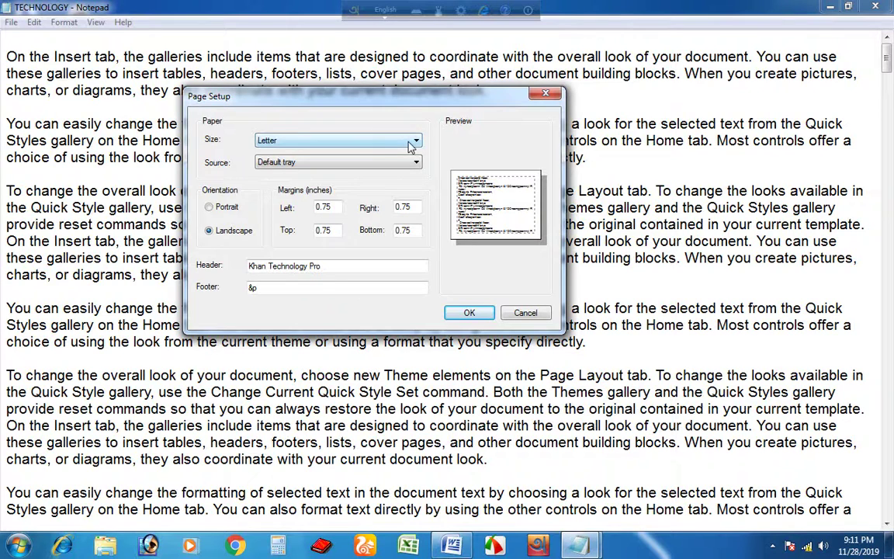
pyautogui.click(409, 148)
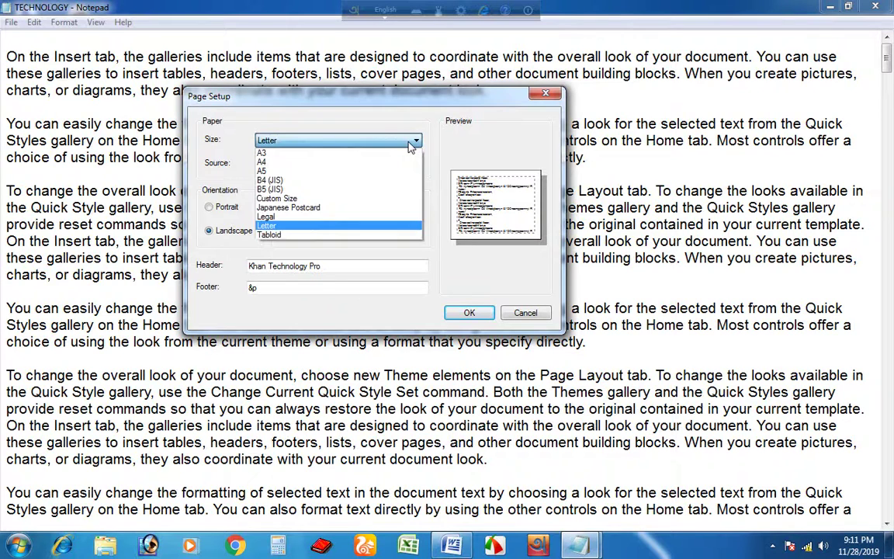
pyautogui.click(277, 163)
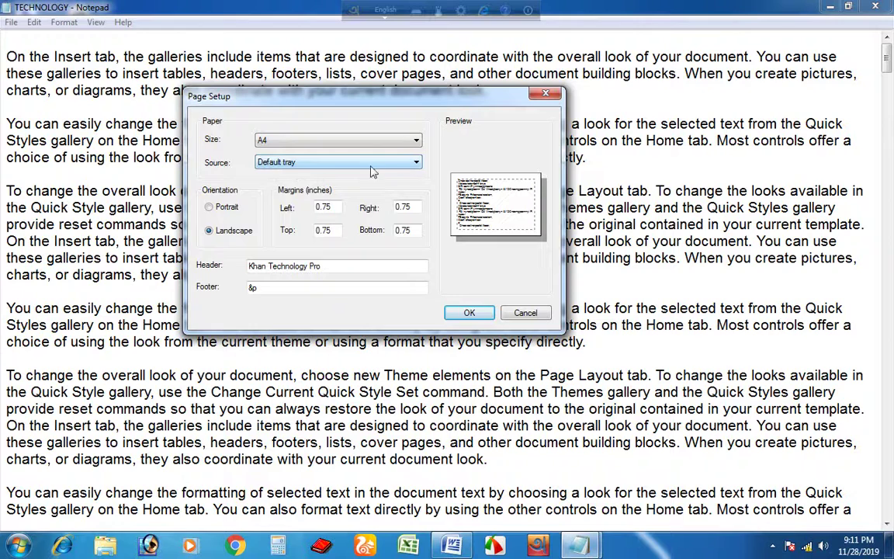
# - Compare portrait orientation with landscape in the page setup preview, choose landscape, and apply the settings
pyautogui.click(208, 206)
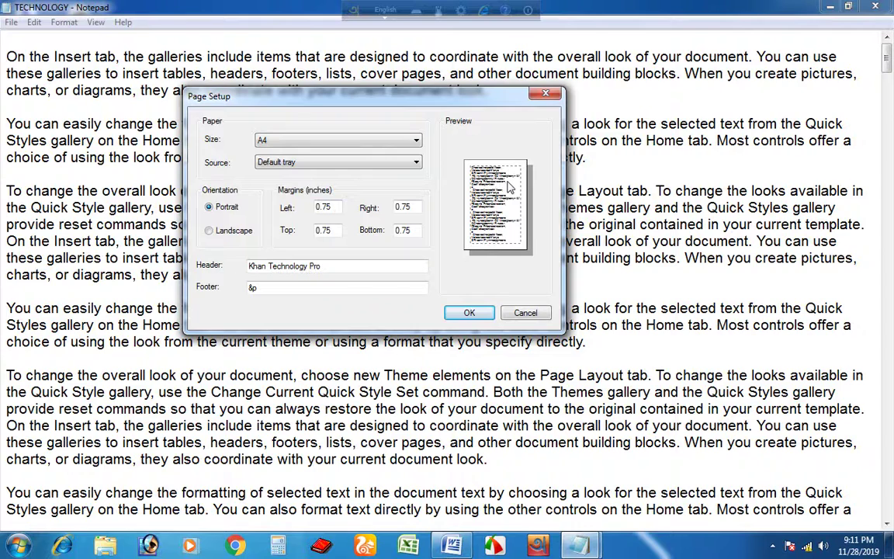
pyautogui.click(209, 231)
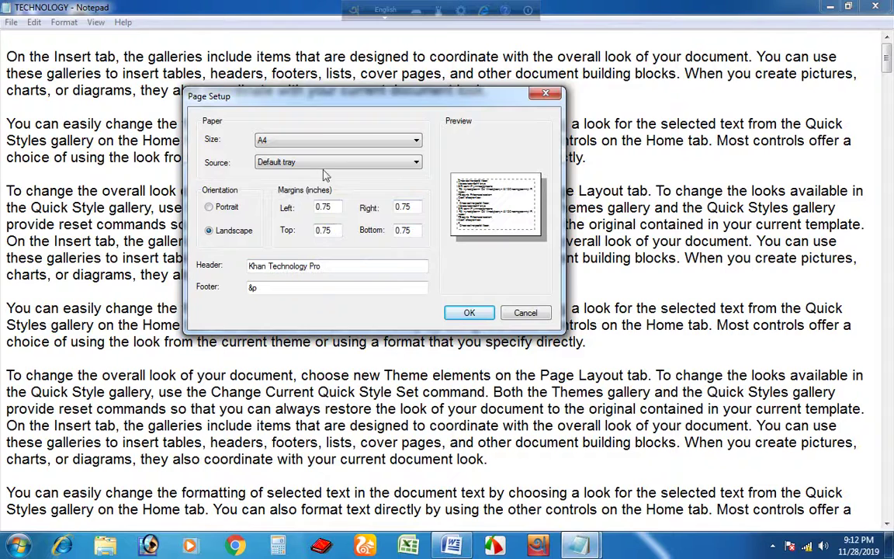
pyautogui.moveTo(323, 94); pyautogui.dragTo(341, 70)
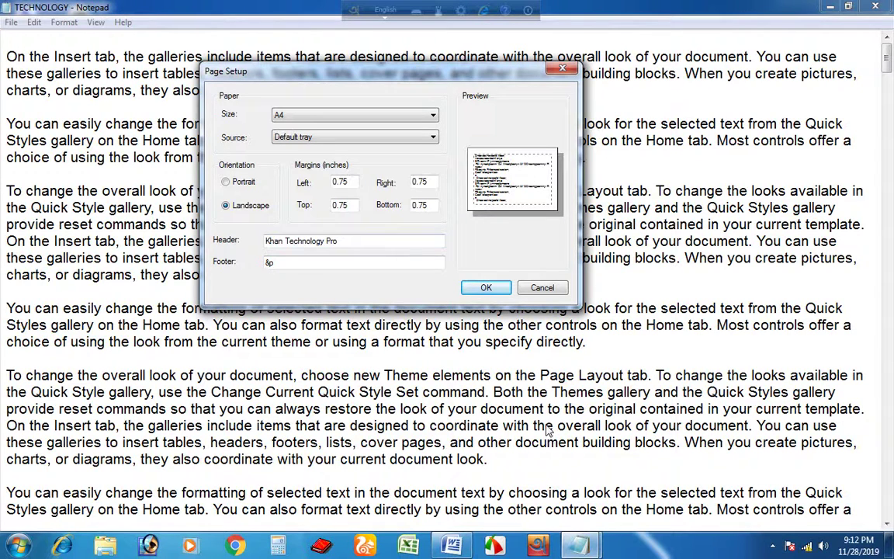
pyautogui.moveTo(454, 72); pyautogui.dragTo(479, 73)
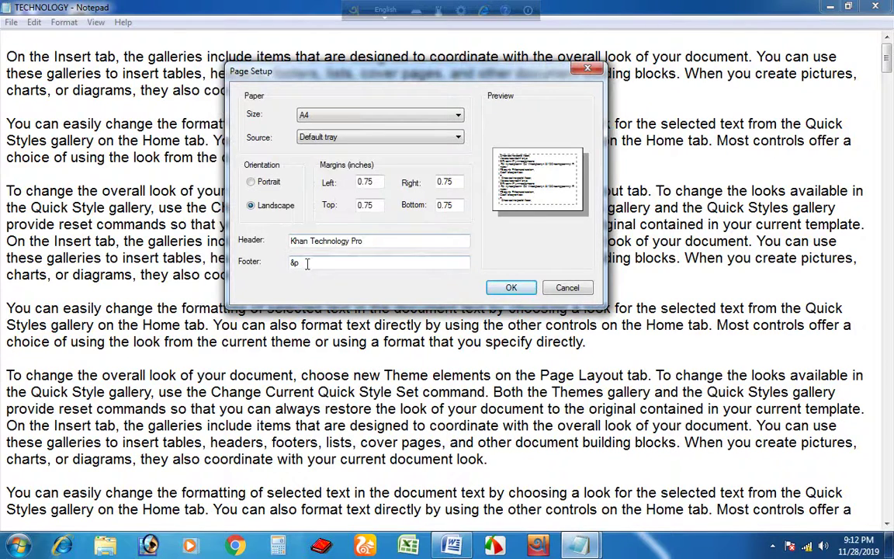
pyautogui.moveTo(480, 79); pyautogui.dragTo(449, 83)
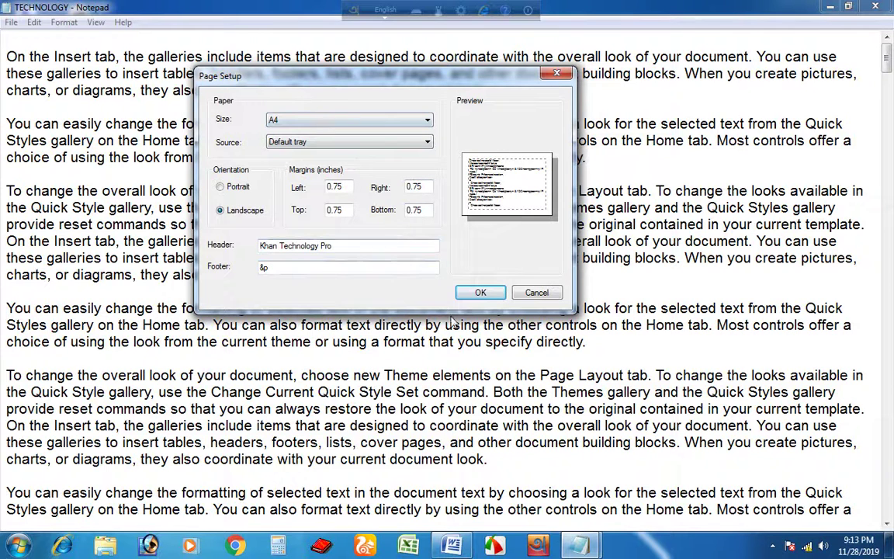
pyautogui.click(481, 294)
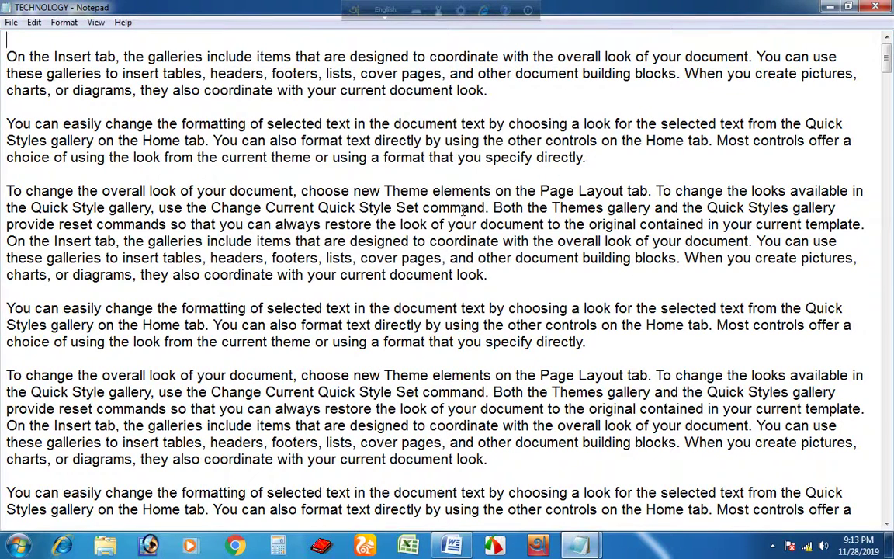
# - Print the TECHNOLOGY document with the Microsoft XPS Document Writer as the printer
pyautogui.scroll(-5, 441, 181)
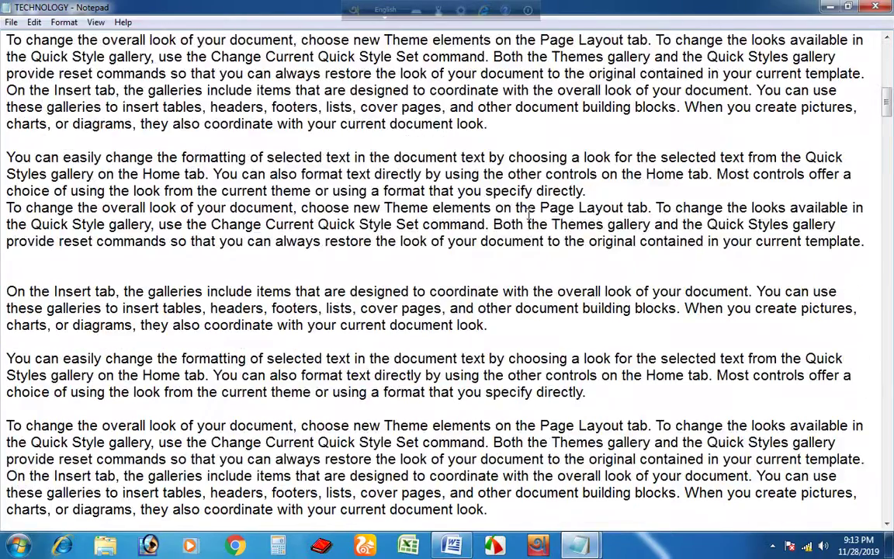
pyautogui.scroll(-5, 529, 215)
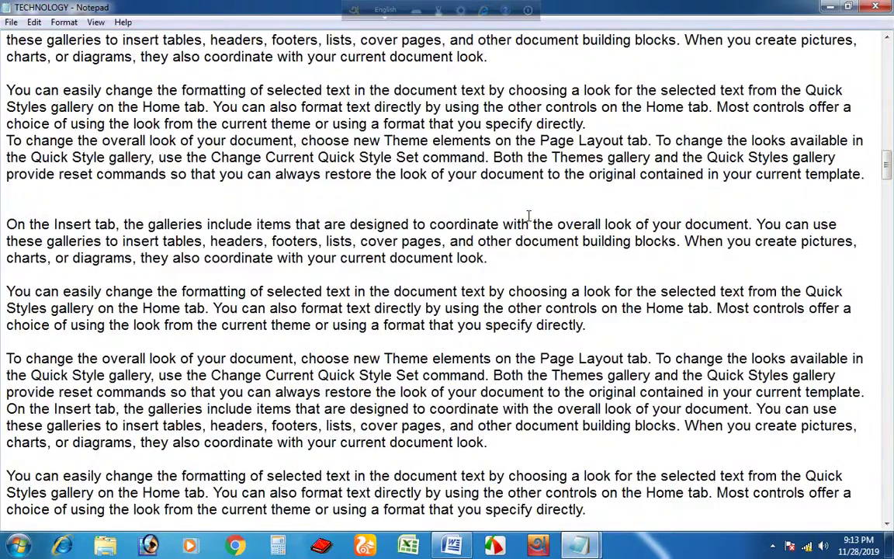
pyautogui.scroll(10, 529, 215)
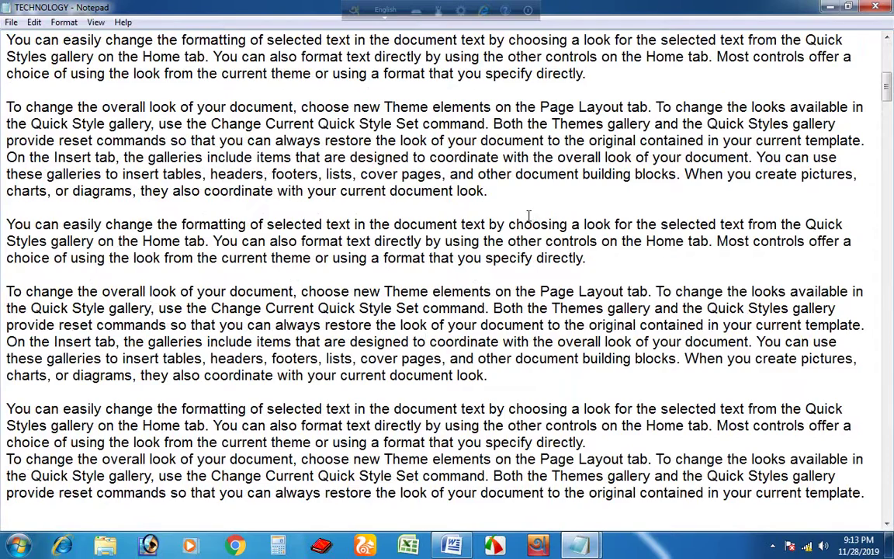
pyautogui.scroll(-1, 529, 215)
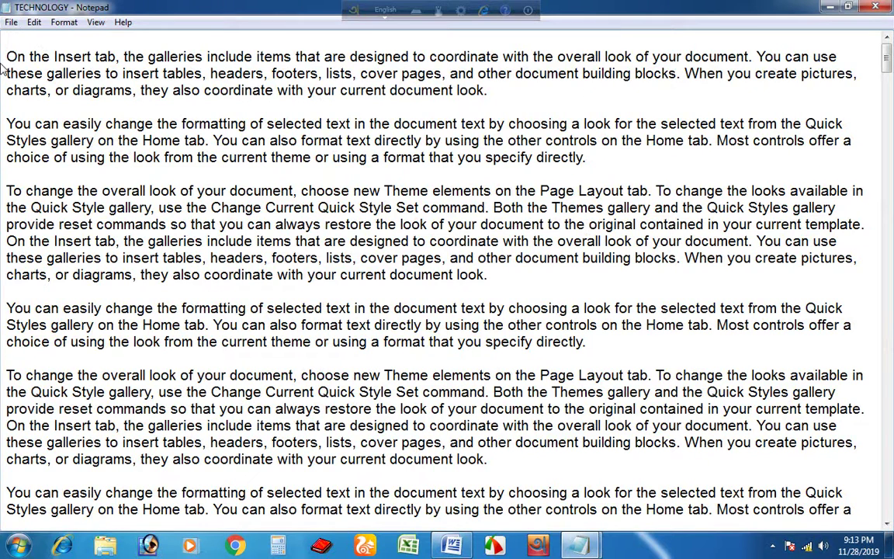
pyautogui.click(11, 22)
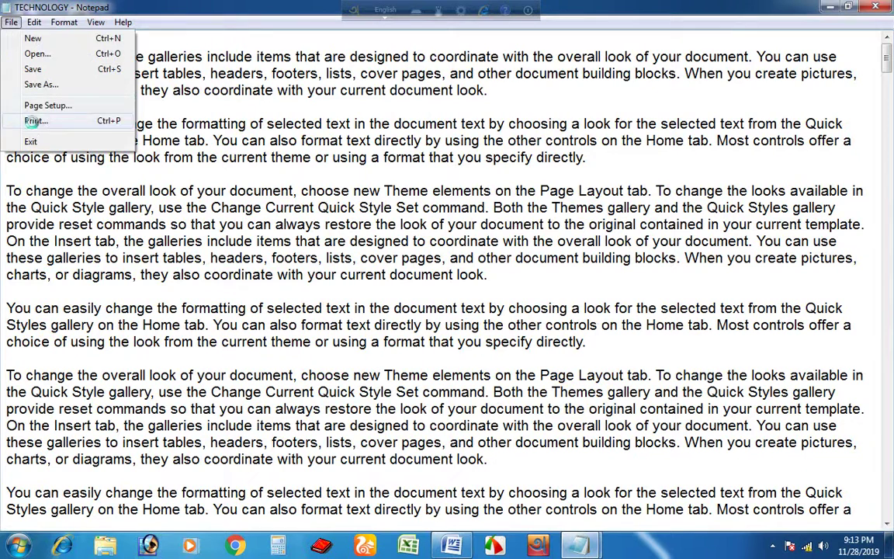
pyautogui.click(34, 122)
pyautogui.moveTo(219, 122); pyautogui.dragTo(92, 122)
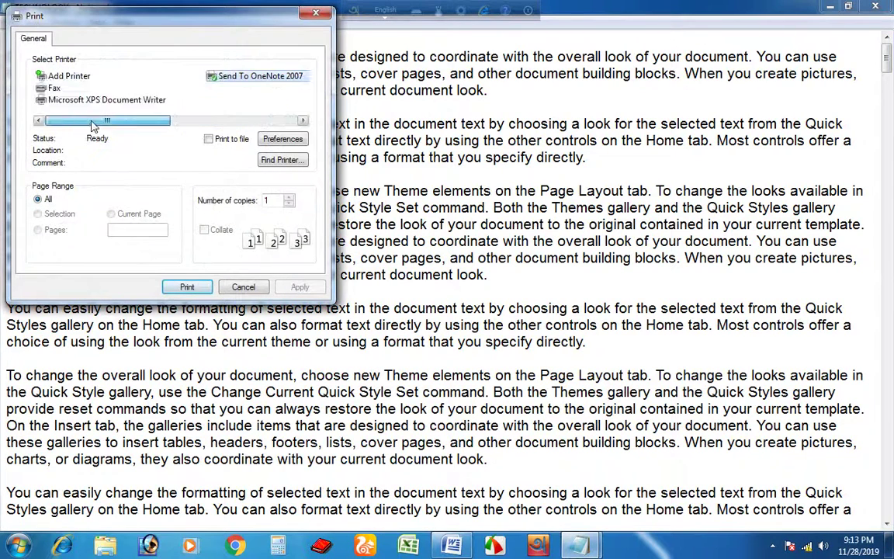
pyautogui.click(147, 100)
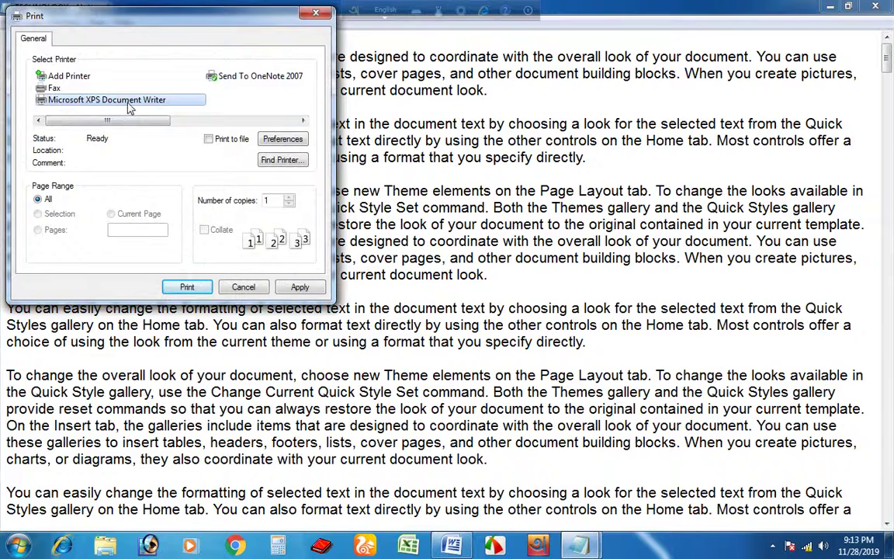
pyautogui.moveTo(217, 25); pyautogui.dragTo(457, 83)
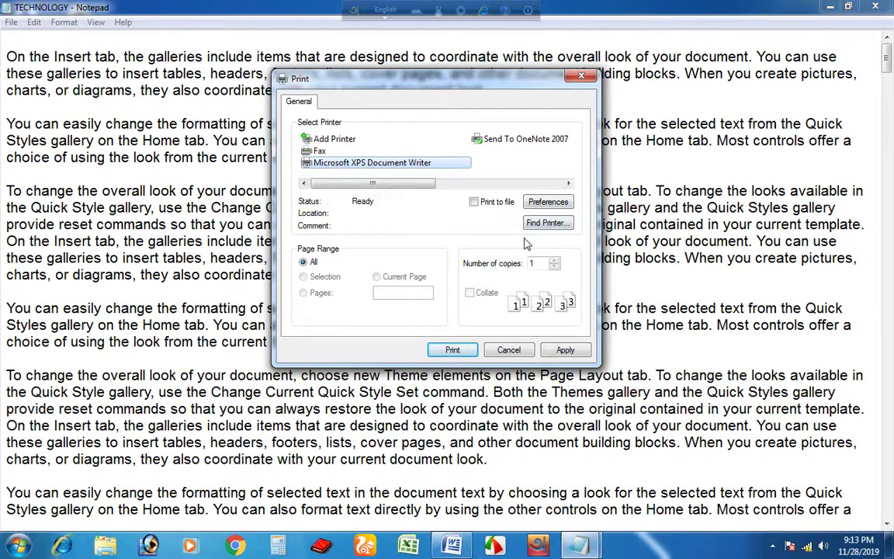
pyautogui.click(562, 353)
pyautogui.click(453, 350)
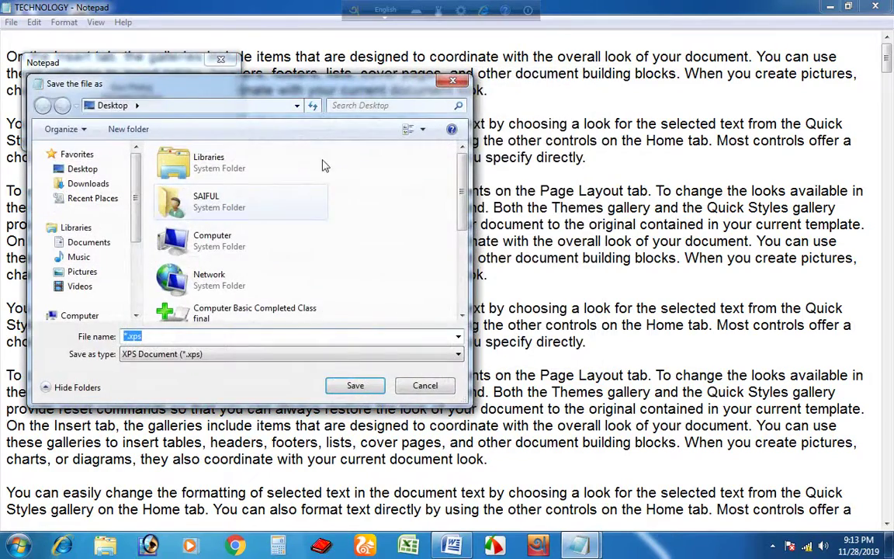
# - Save the print output to the Desktop as an XPS document named PRINT
pyautogui.moveTo(239, 91); pyautogui.dragTo(401, 85)
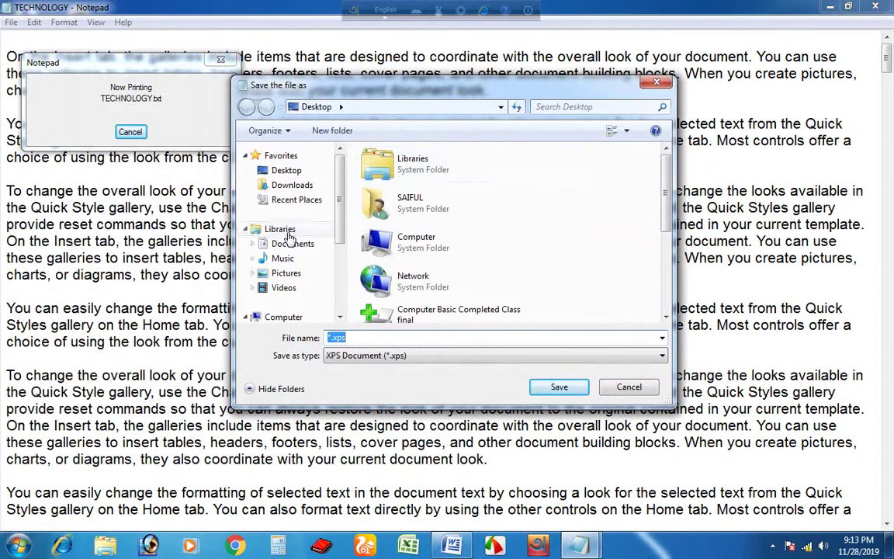
pyautogui.click(300, 172)
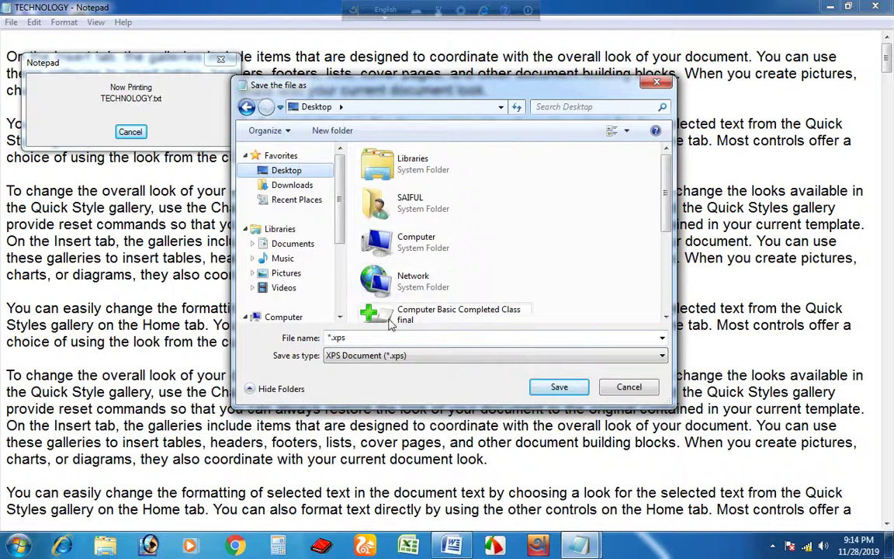
pyautogui.click(346, 339)
pyautogui.write('PRINT')
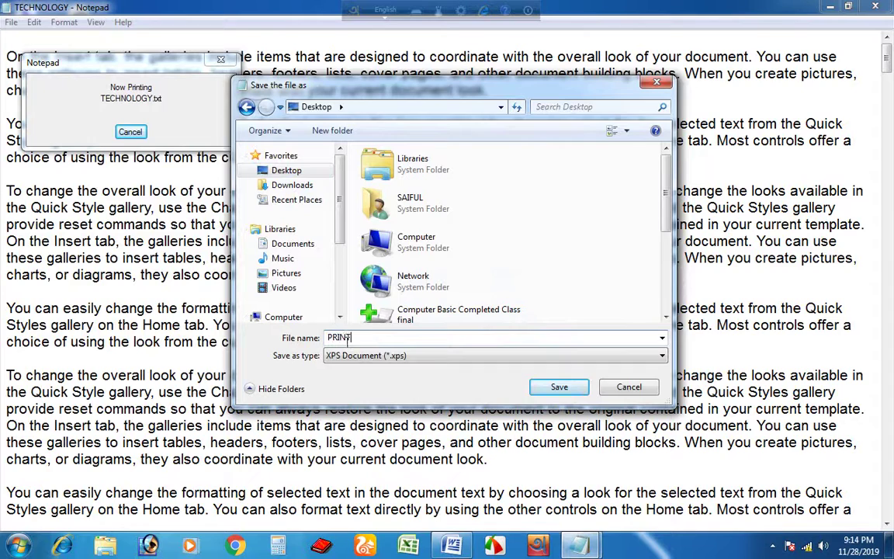
pyautogui.click(559, 388)
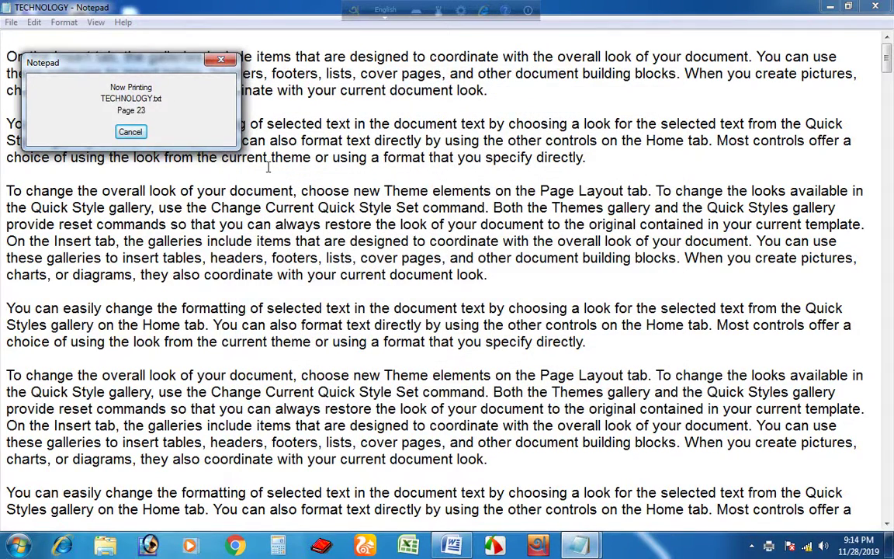
# - Close the TECHNOLOGY document window and refresh the desktop
pyautogui.click(876, 8)
pyautogui.rightClick(366, 117)
pyautogui.click(399, 152)
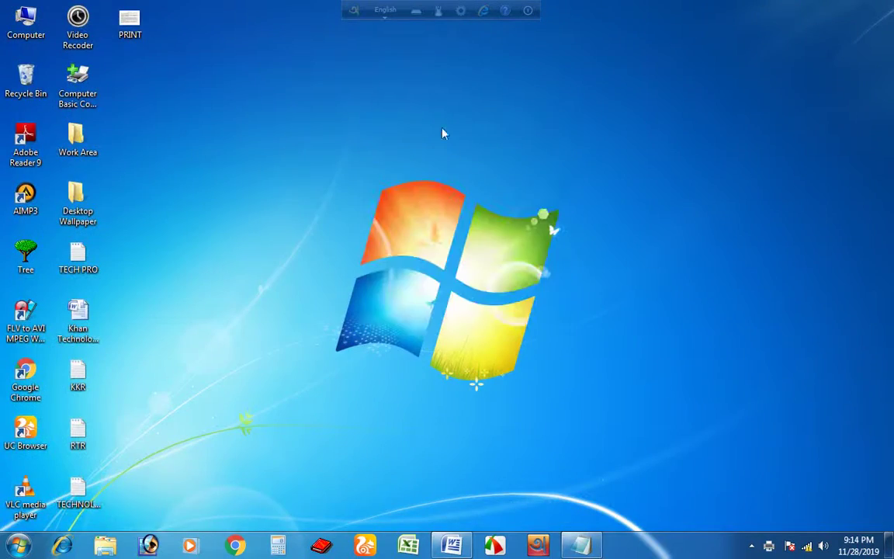
# - Open the PRINT file from the desktop, examine the header and page numbers across its pages, and close it
pyautogui.doubleClick(130, 33)
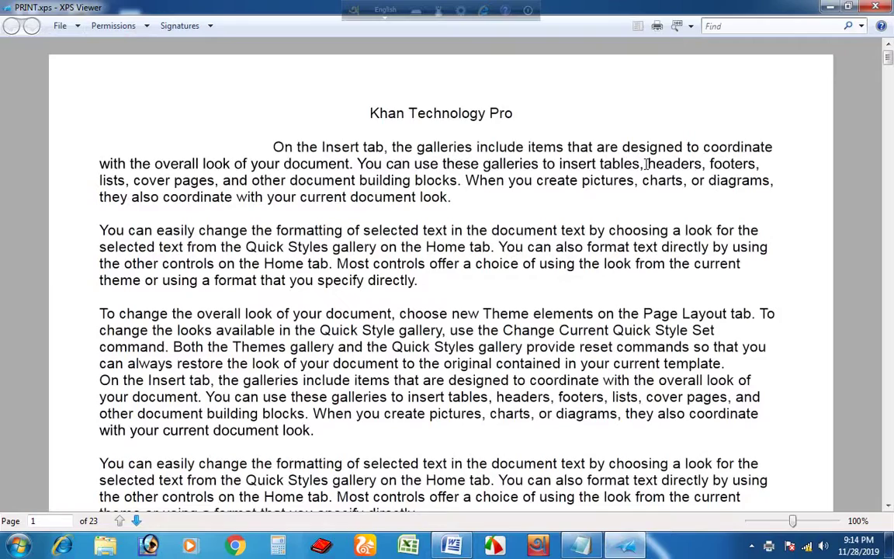
pyautogui.scroll(-5, 561, 215)
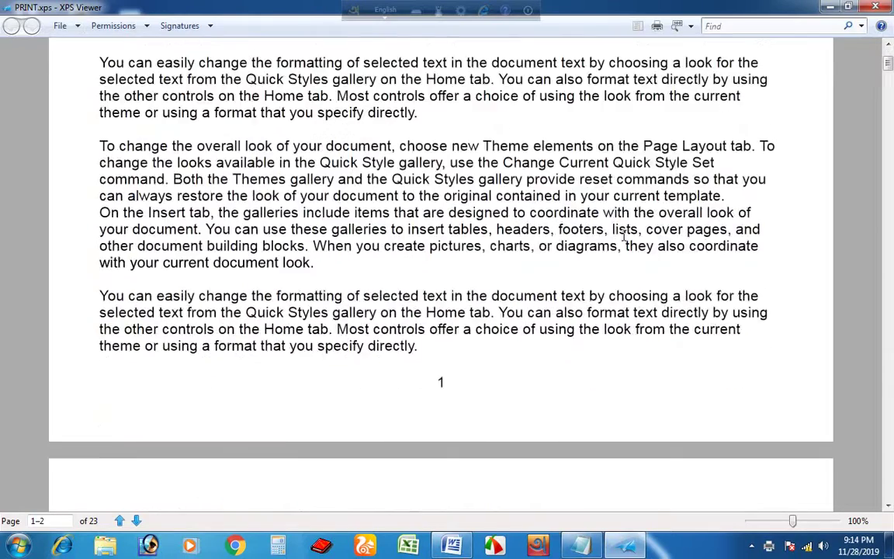
pyautogui.scroll(5, 626, 238)
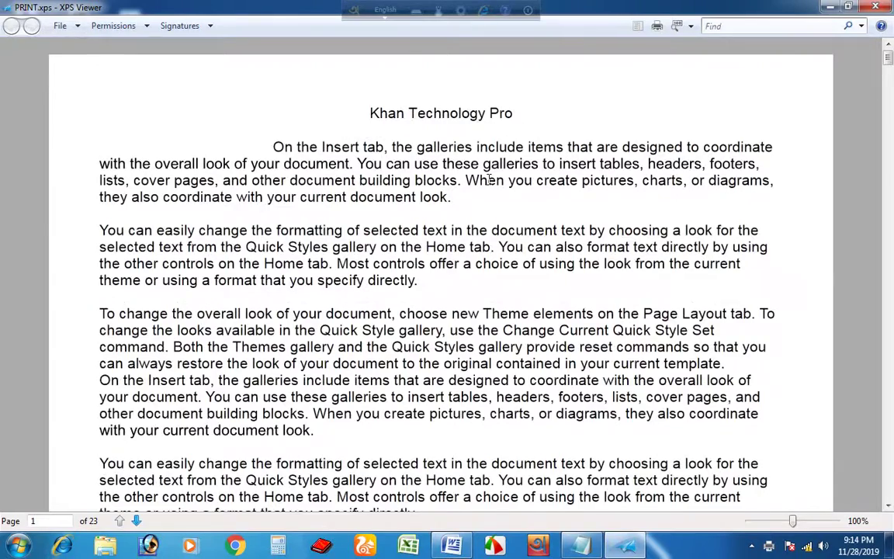
pyautogui.scroll(-5, 439, 159)
pyautogui.scroll(-7, 541, 299)
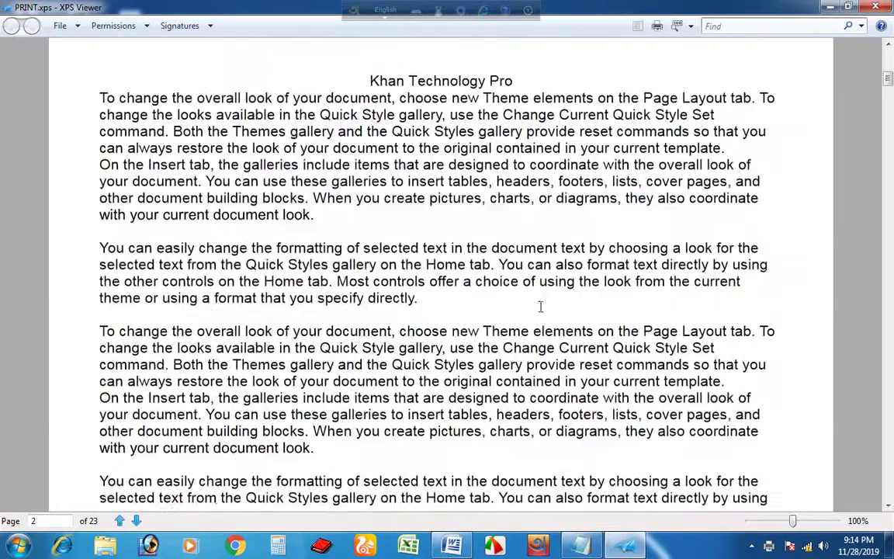
pyautogui.scroll(-19, 546, 350)
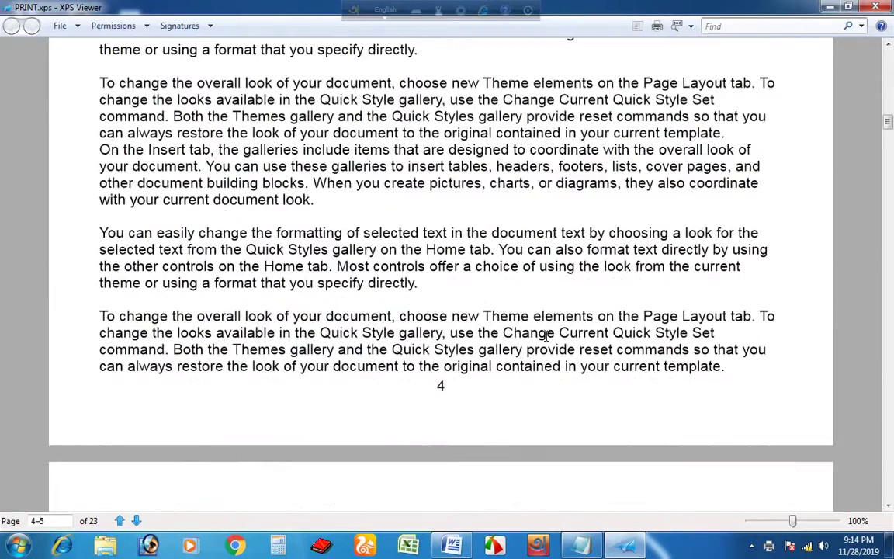
pyautogui.scroll(-3, 546, 336)
pyautogui.scroll(9, 546, 335)
pyautogui.scroll(-7, 546, 335)
pyautogui.scroll(-1, 547, 335)
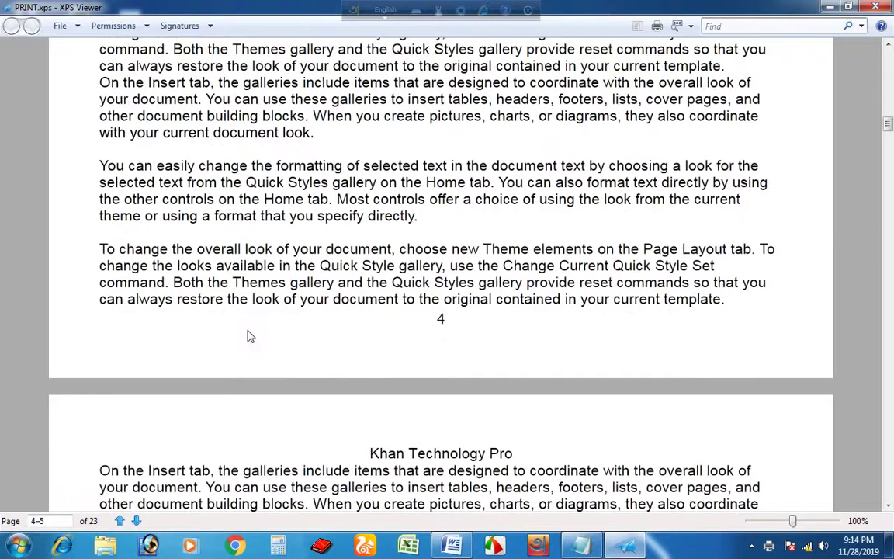
pyautogui.scroll(-1, 518, 378)
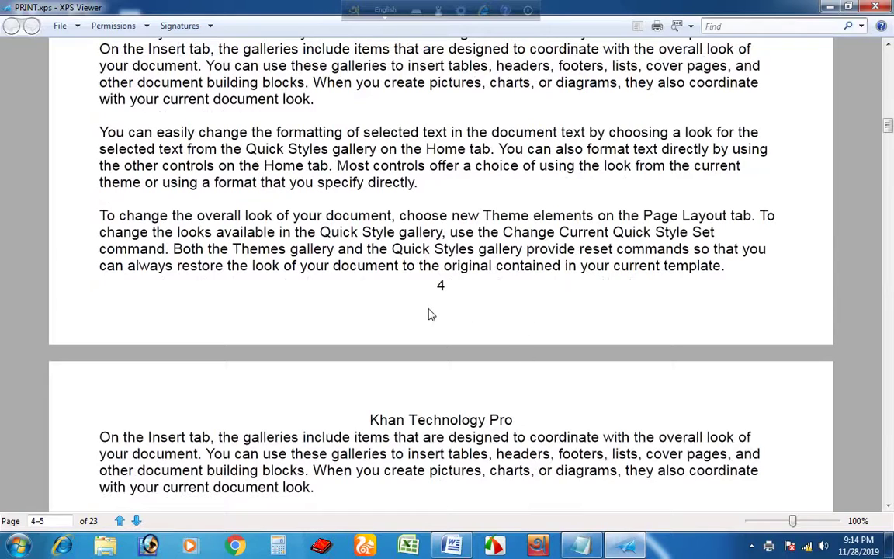
pyautogui.scroll(-6, 464, 305)
pyautogui.scroll(-20, 458, 301)
pyautogui.scroll(-20, 459, 299)
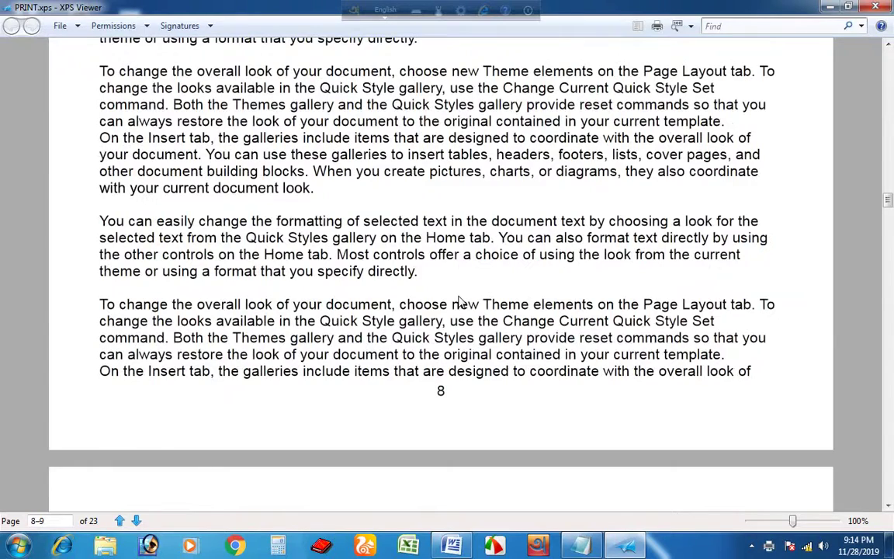
pyautogui.scroll(20, 458, 301)
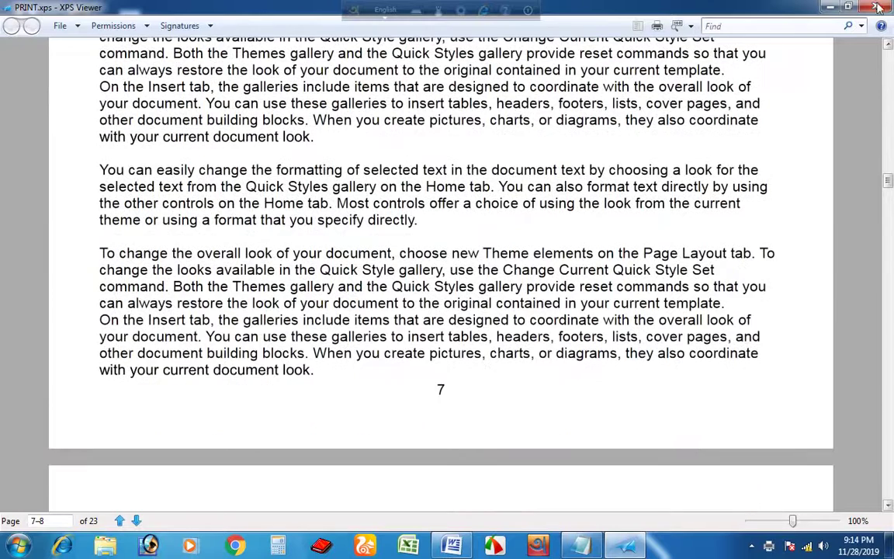
pyautogui.click(878, 6)
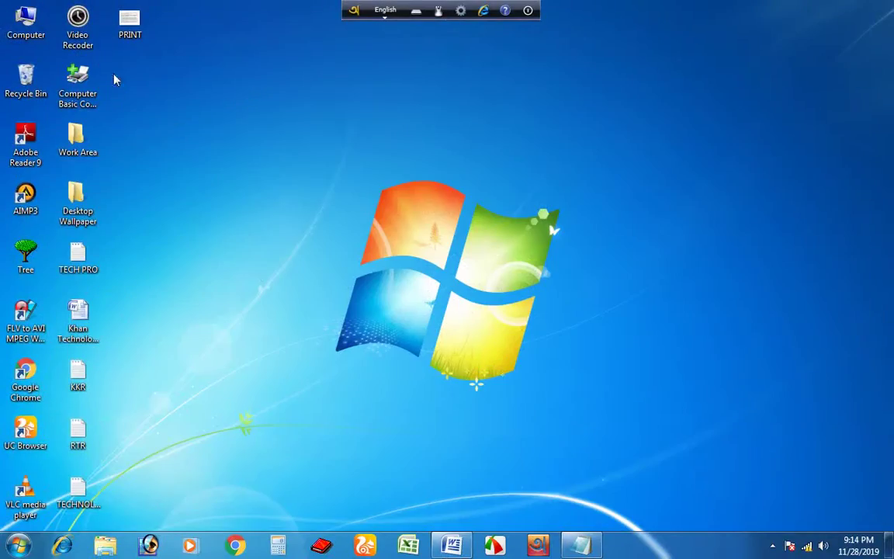
# - Open the TECHNOLOGY document from the desktop in a maximized window and bring up its print settings, showing the available printers
pyautogui.doubleClick(74, 492)
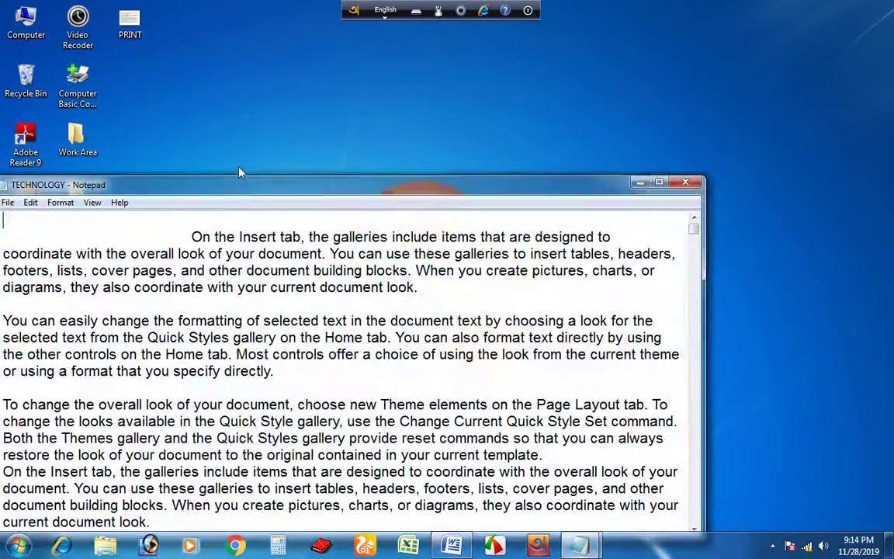
pyautogui.click(658, 183)
pyautogui.click(10, 22)
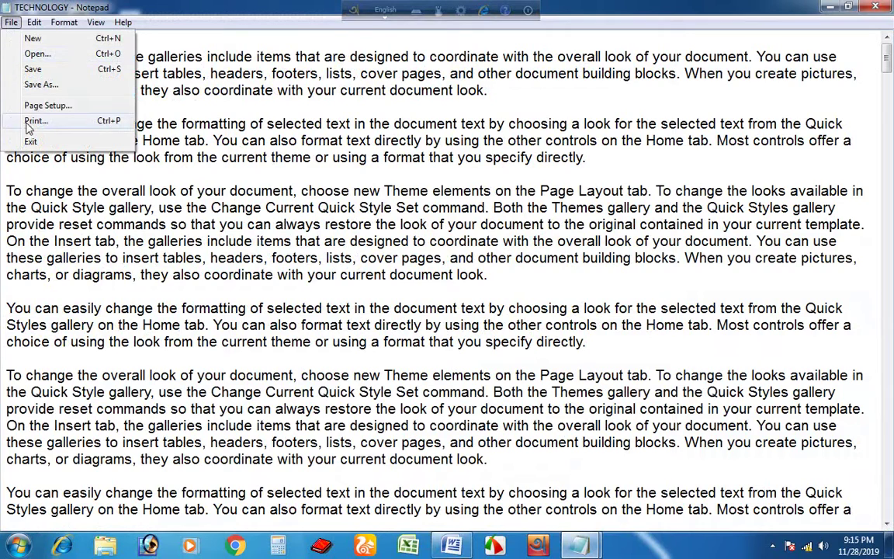
pyautogui.click(30, 128)
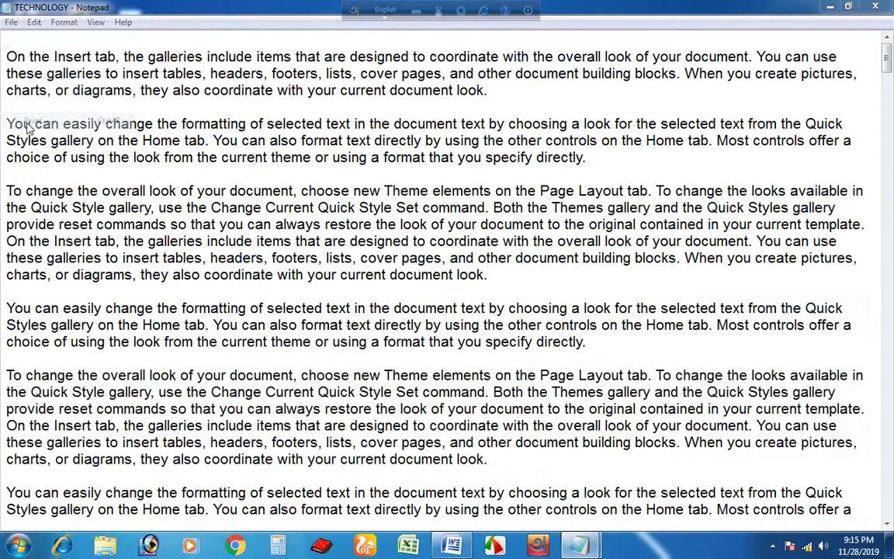
pyautogui.moveTo(191, 19); pyautogui.dragTo(392, 69)
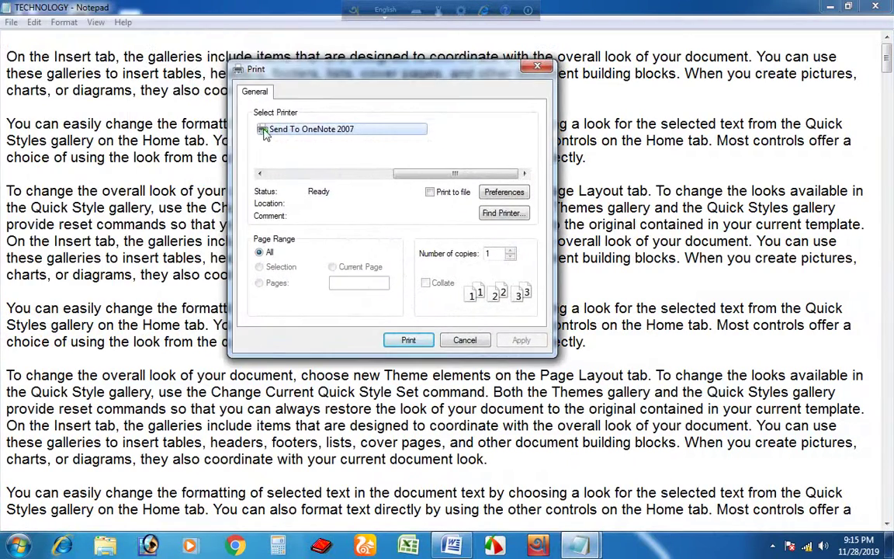
pyautogui.moveTo(435, 173); pyautogui.dragTo(304, 180)
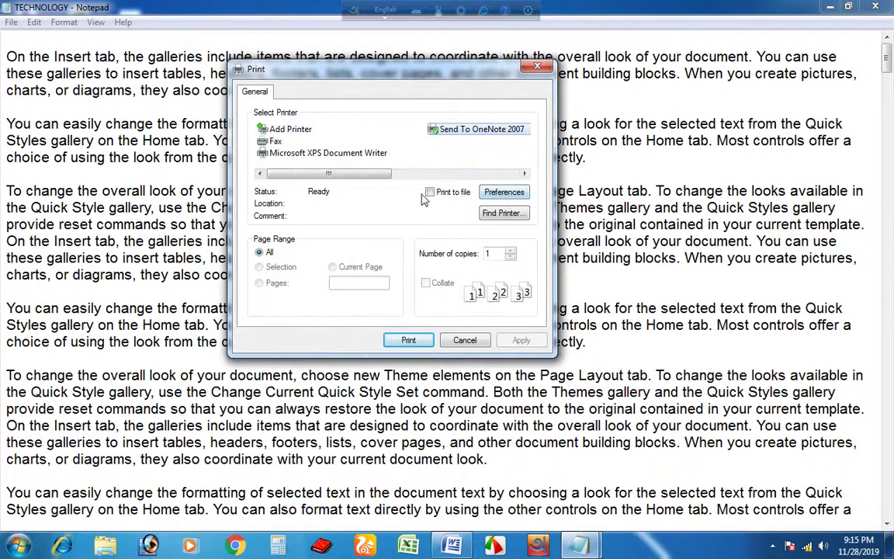
# - Set the page size to A4 in the printing preferences and print the document with Send To OneNote 2007
pyautogui.click(491, 197)
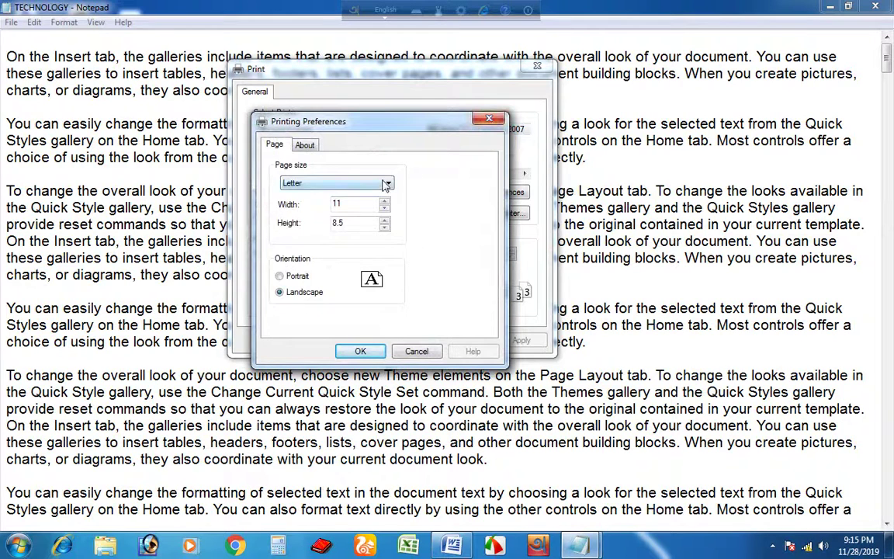
pyautogui.click(336, 183)
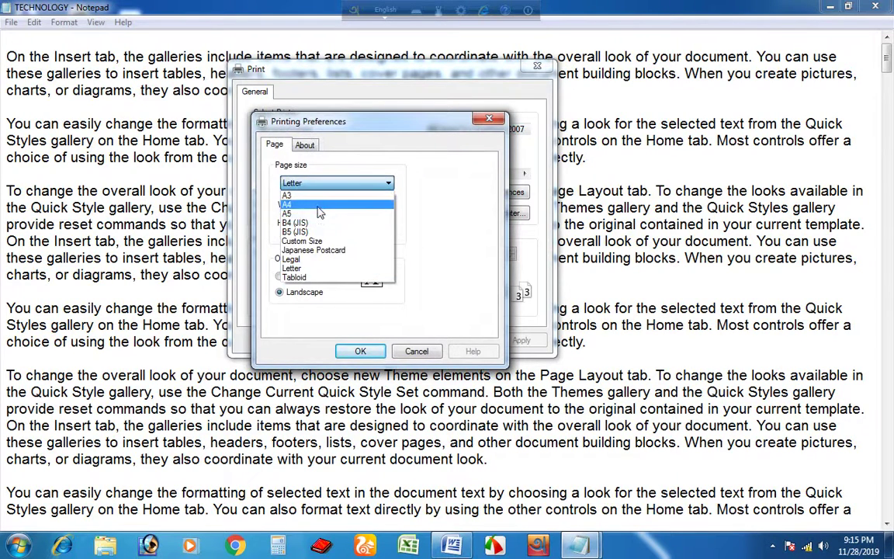
pyautogui.click(317, 206)
pyautogui.click(359, 351)
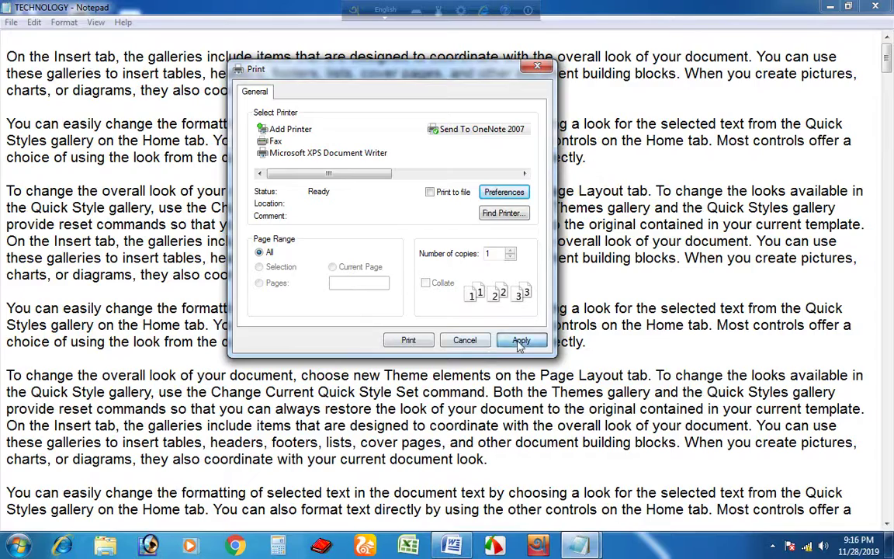
pyautogui.click(408, 340)
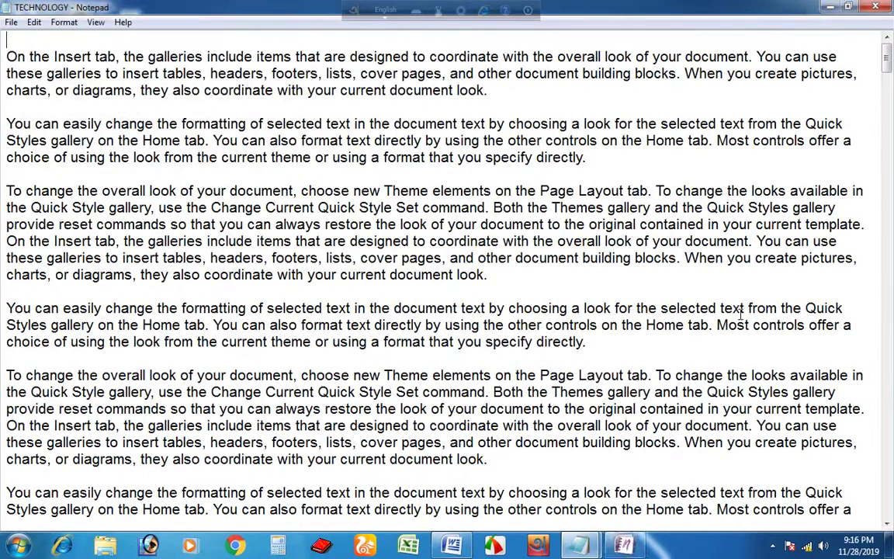
# - Exit the TECHNOLOGY document, close the OneNote window holding the printout, and refresh the desktop
pyautogui.click(10, 23)
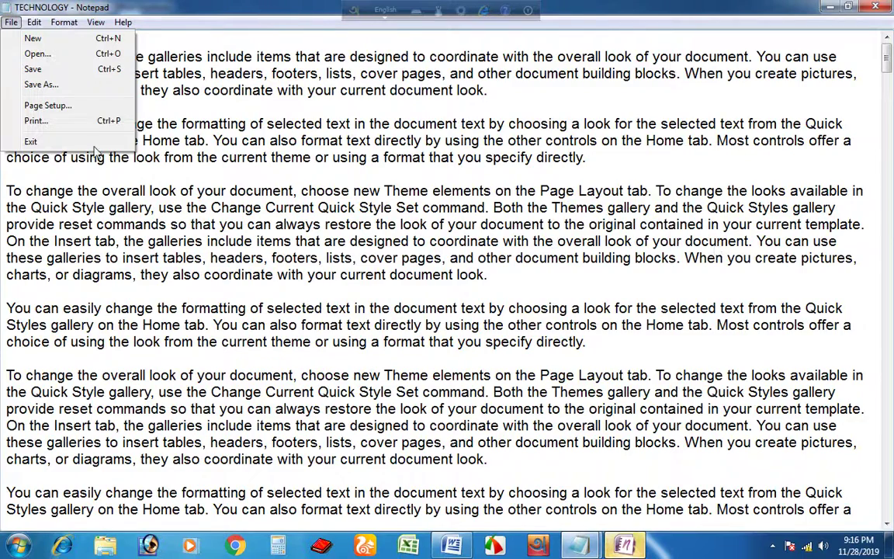
pyautogui.click(57, 141)
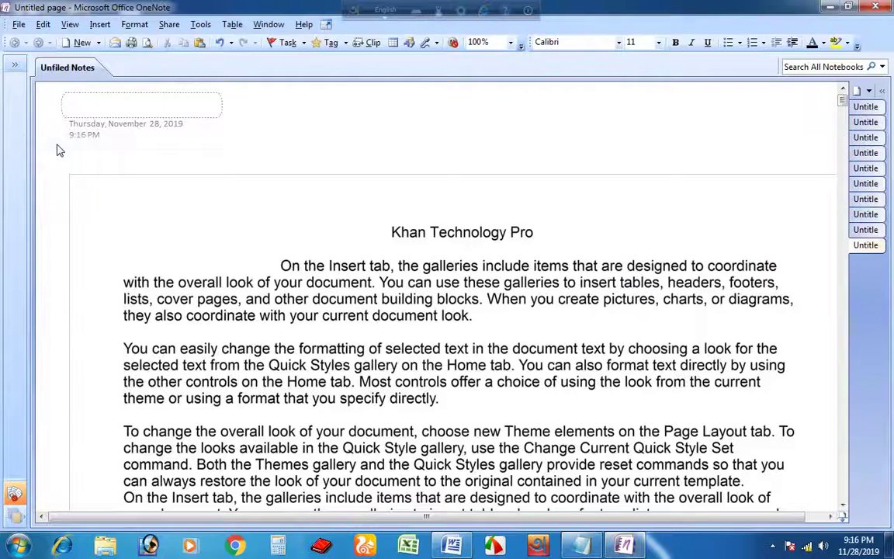
pyautogui.hotkey('alt', 'F4')
pyautogui.rightClick(314, 129)
pyautogui.click(347, 168)
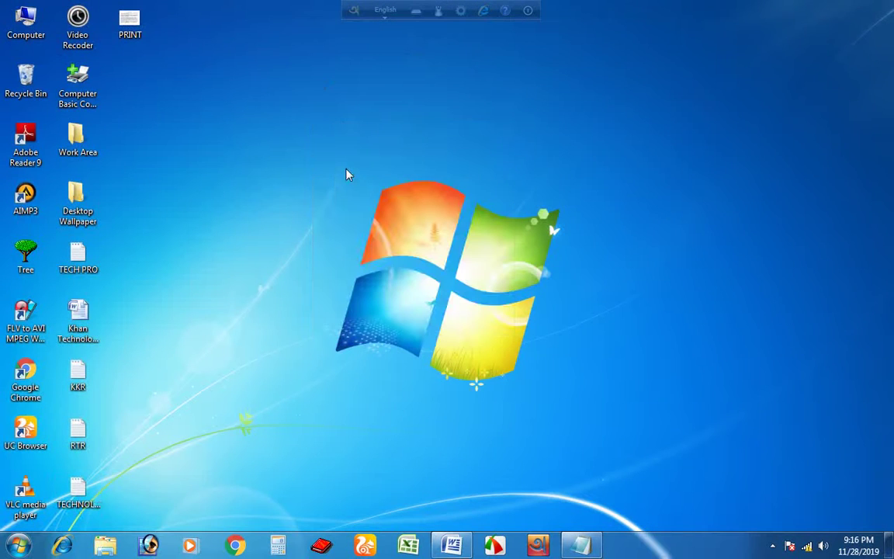